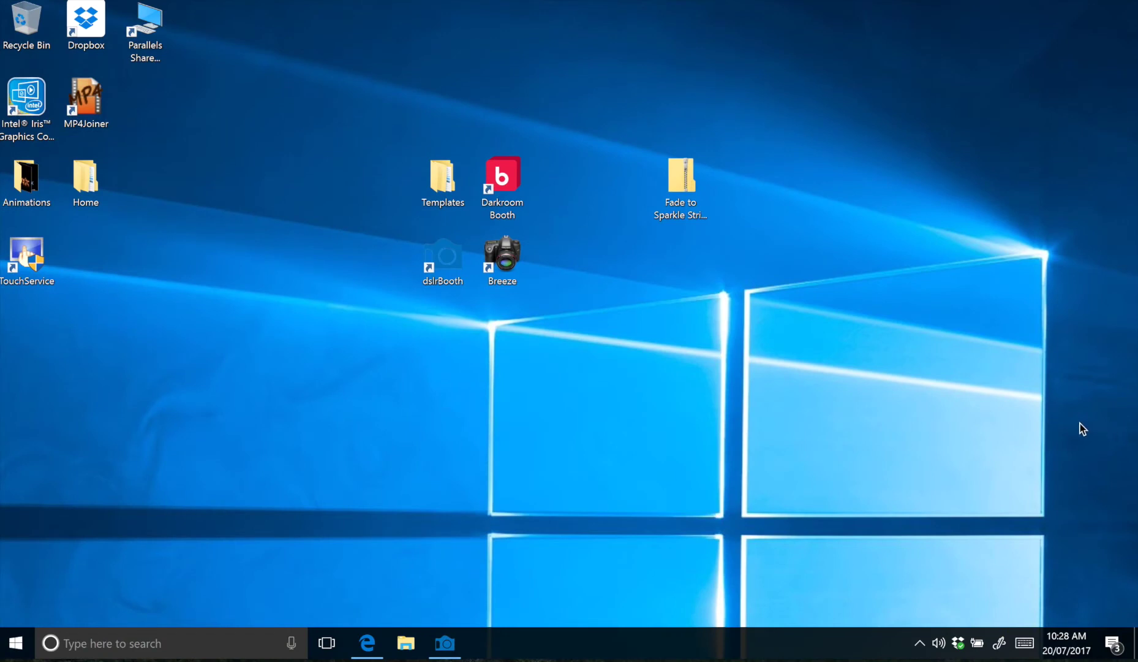
- Open the Fade to Sparkle Strips - dslrBooth zip and review its Fonts page
double_click(680, 179)
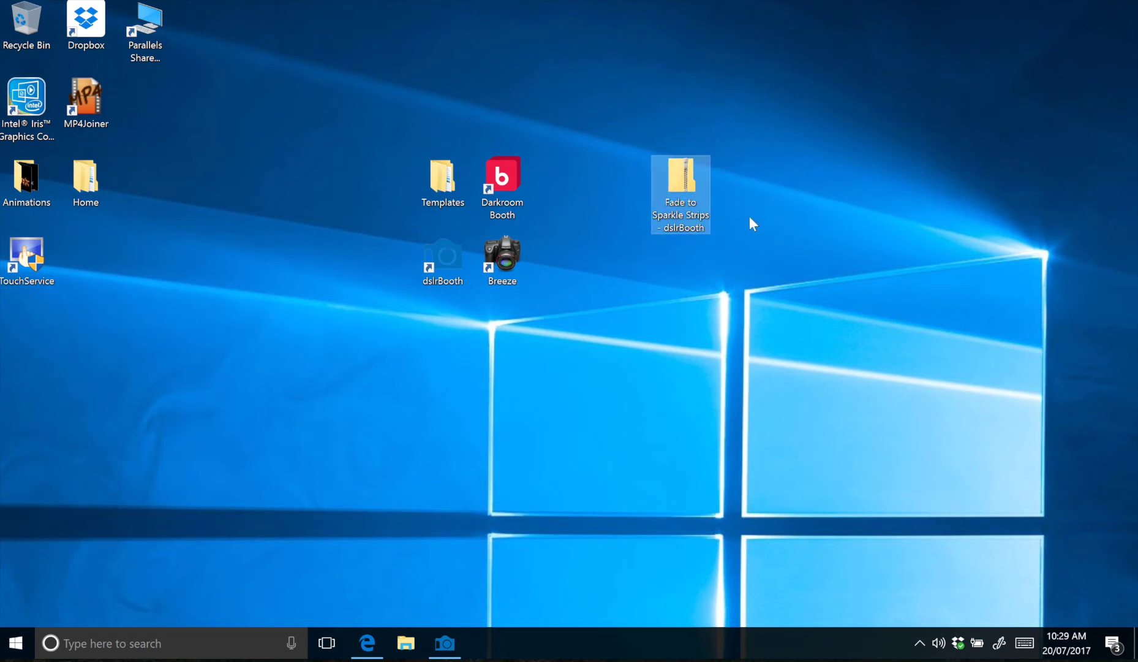
left_click(682, 182)
double_click(681, 183)
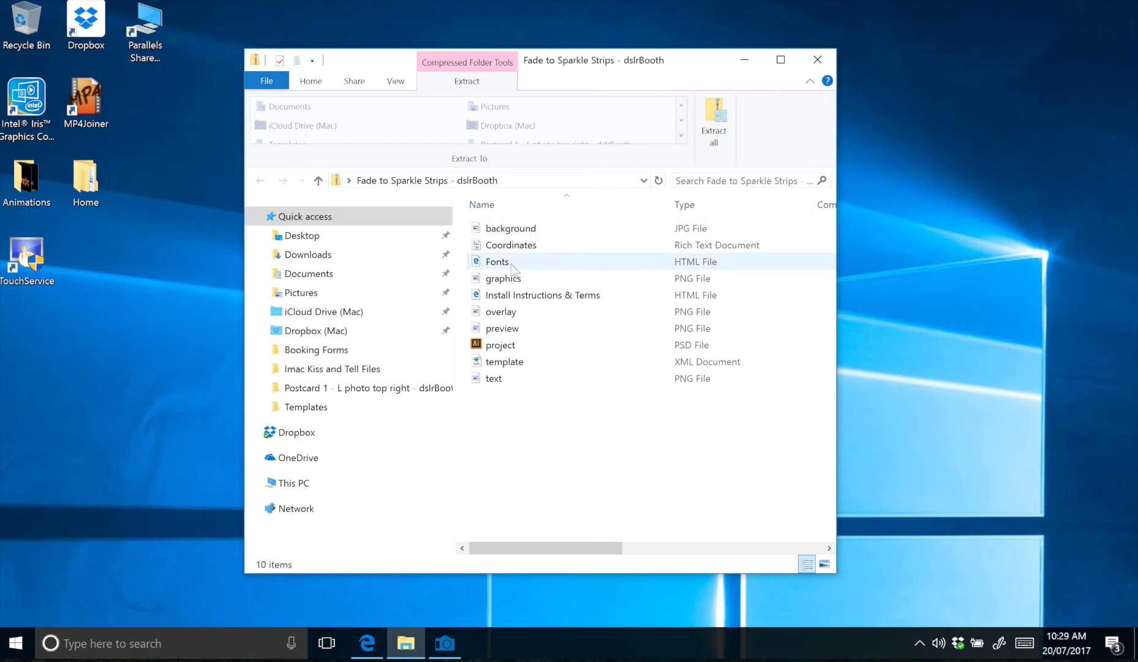
left_click(508, 267)
double_click(507, 263)
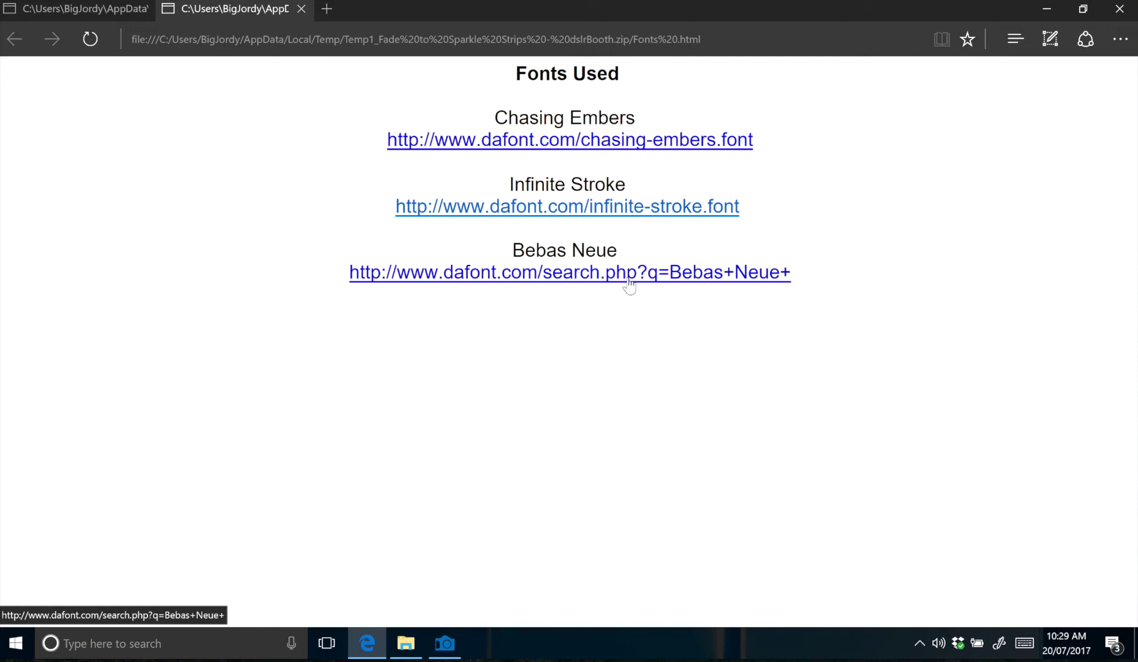
left_click(1047, 10)
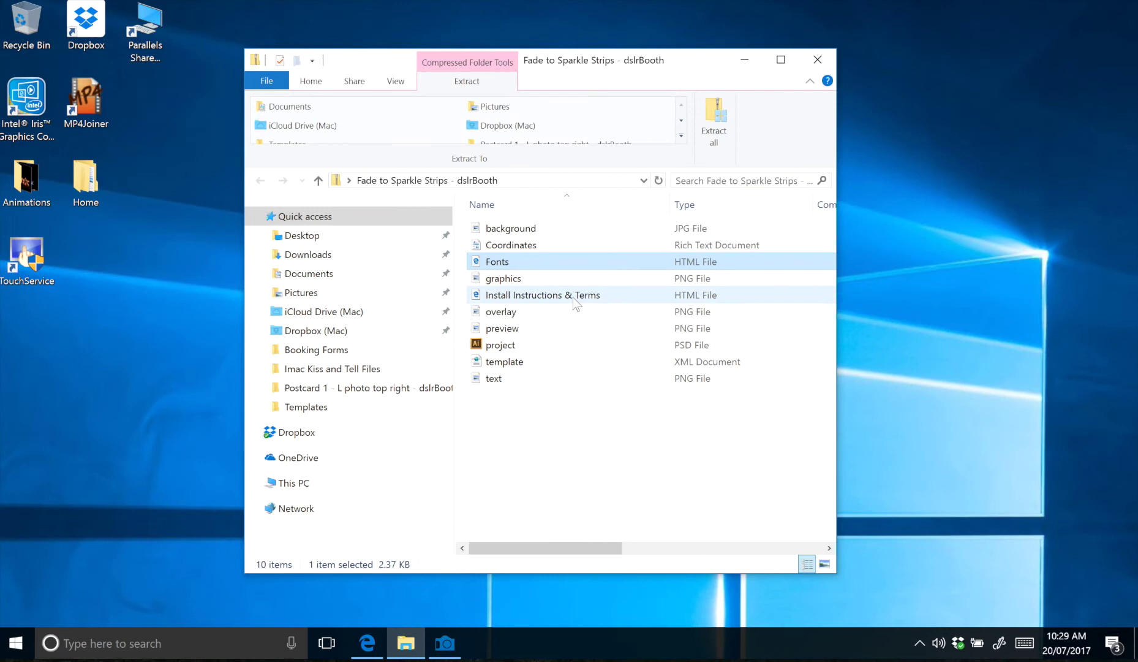
- Inspect the finished-strip preview and the gold text image from the zip, then close them
left_click(518, 282)
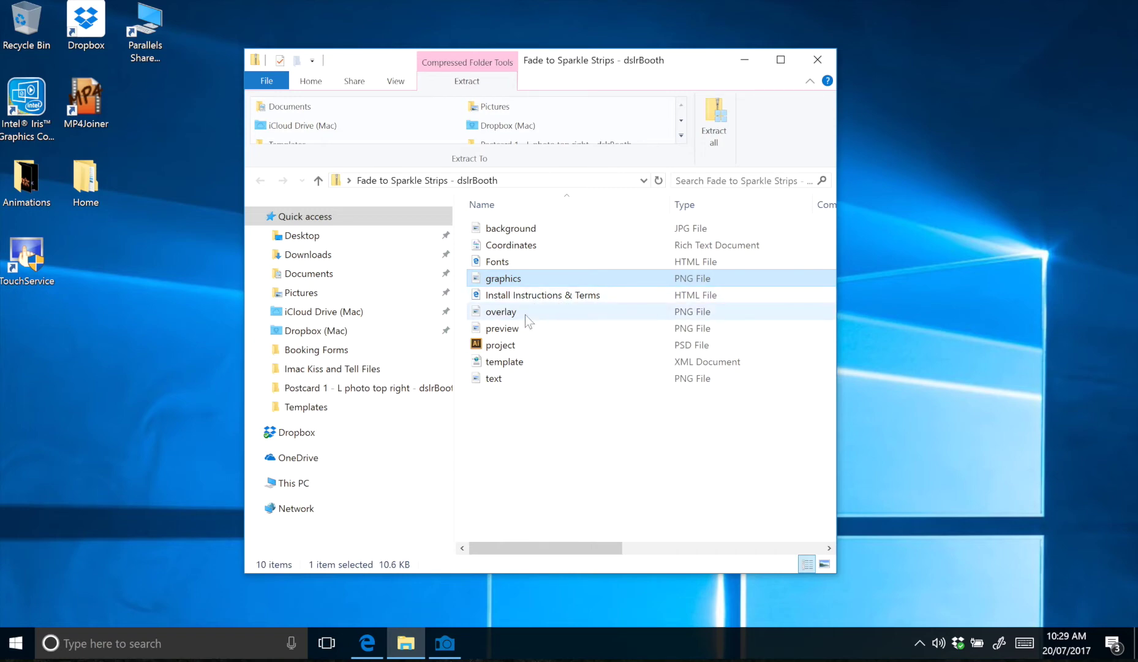
double_click(513, 331)
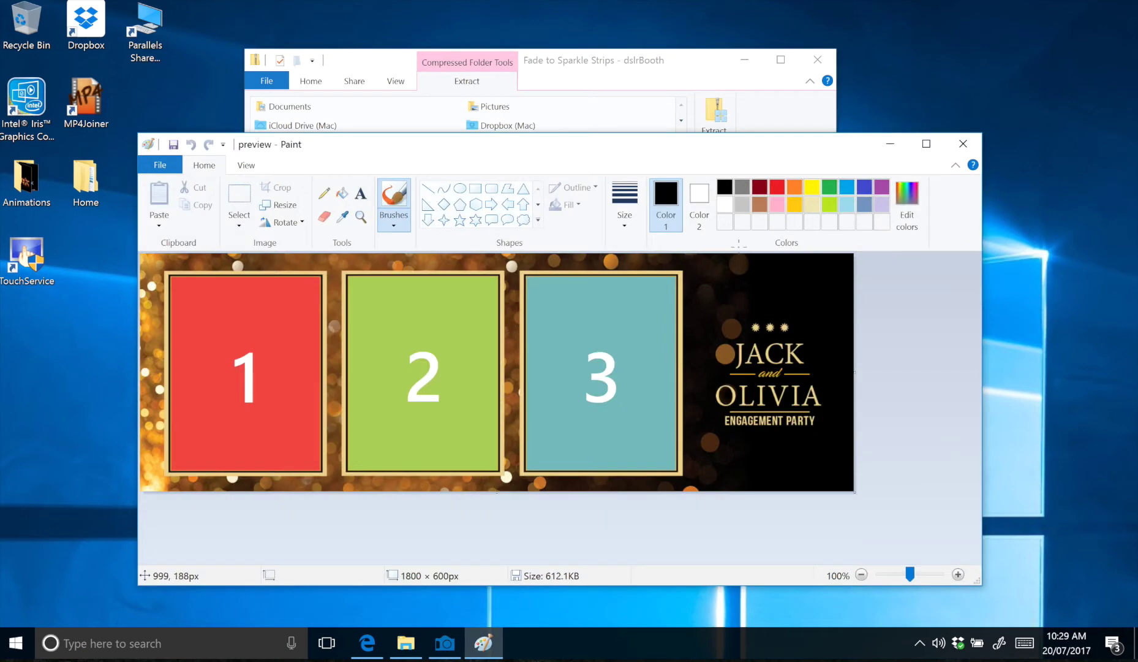
left_click(963, 143)
double_click(497, 344)
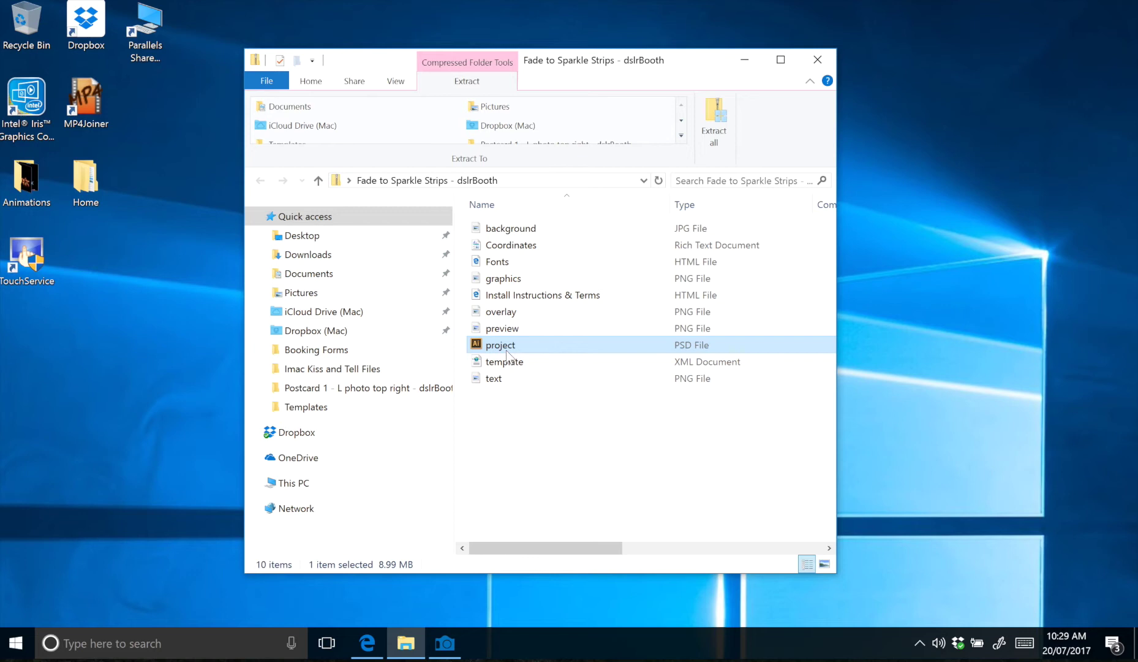
left_click(625, 361)
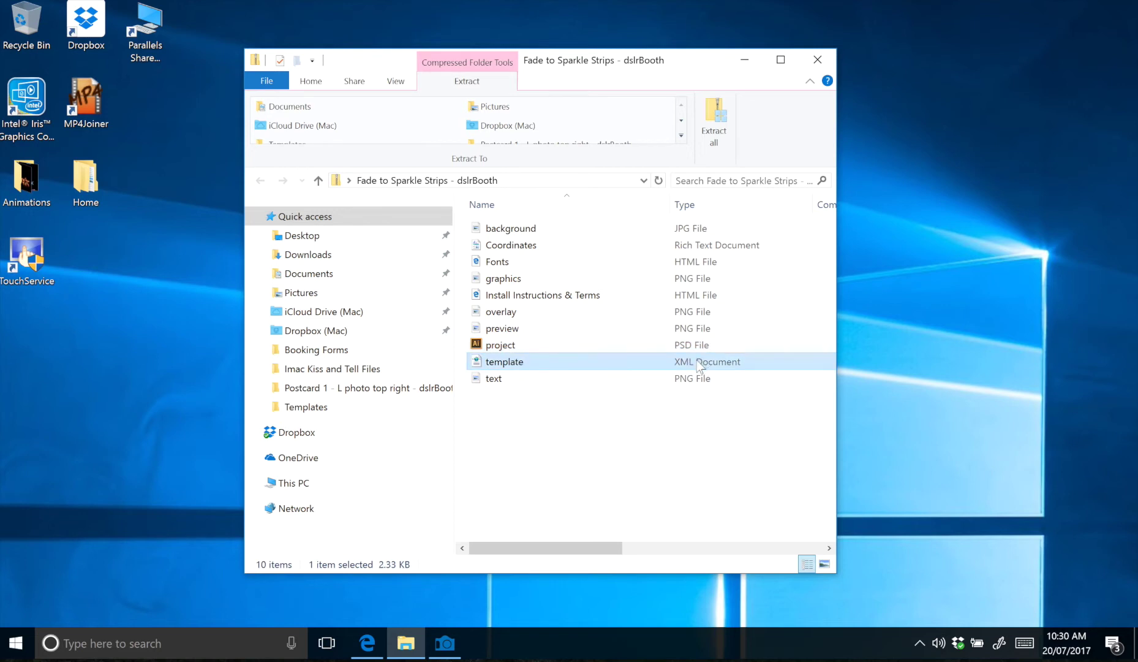
left_click(549, 380)
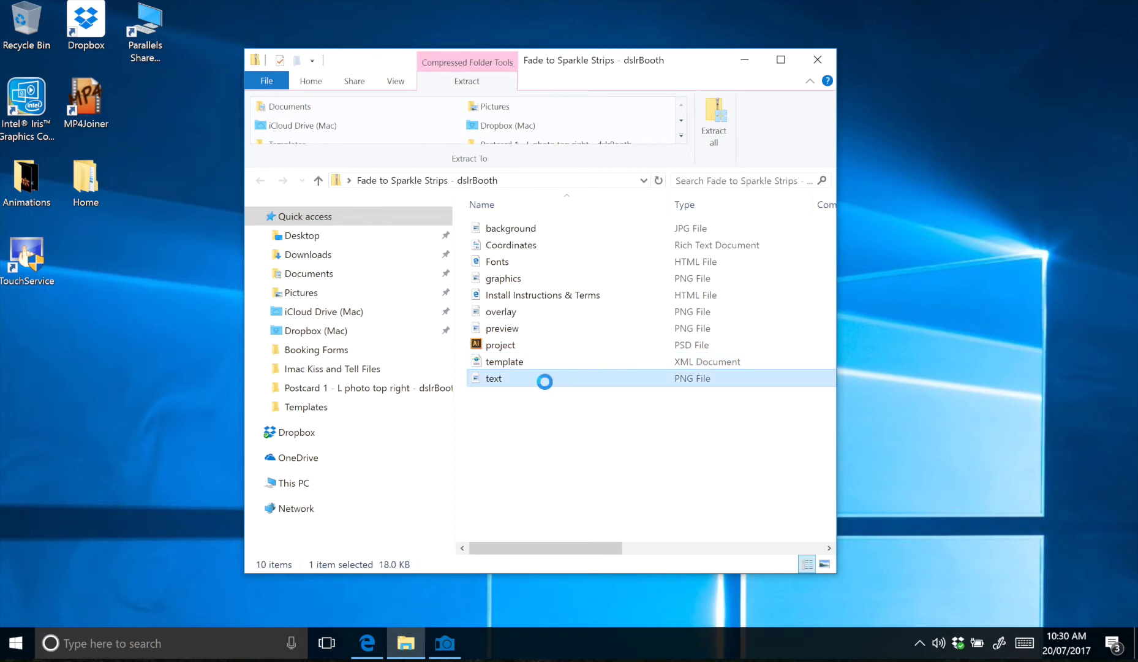
double_click(499, 379)
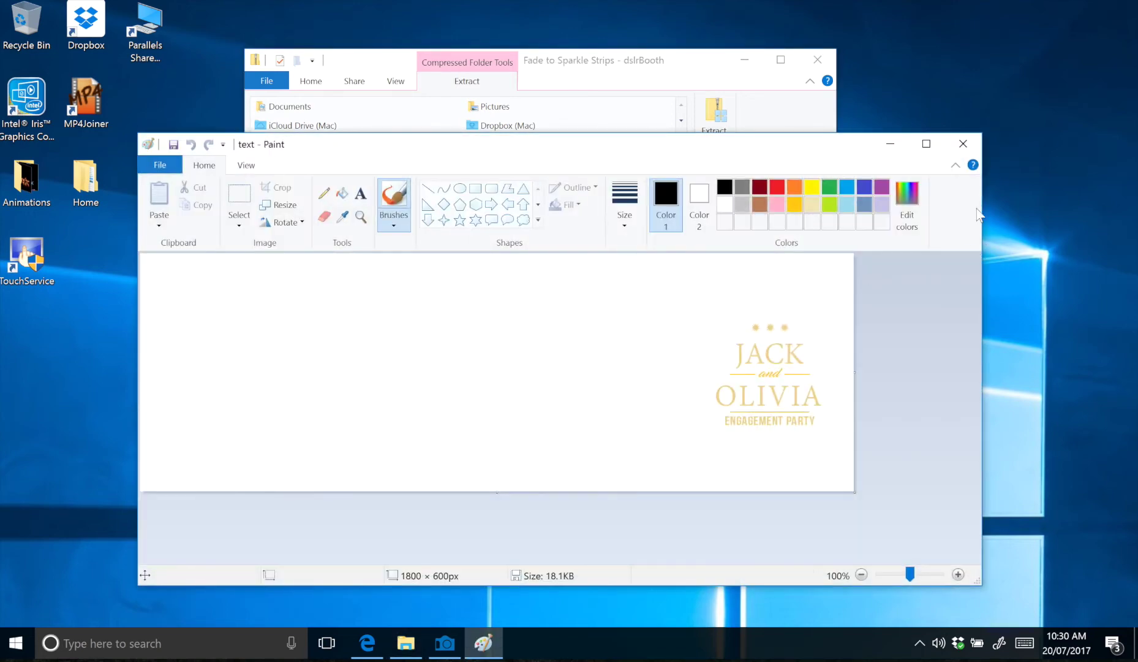
left_click(963, 143)
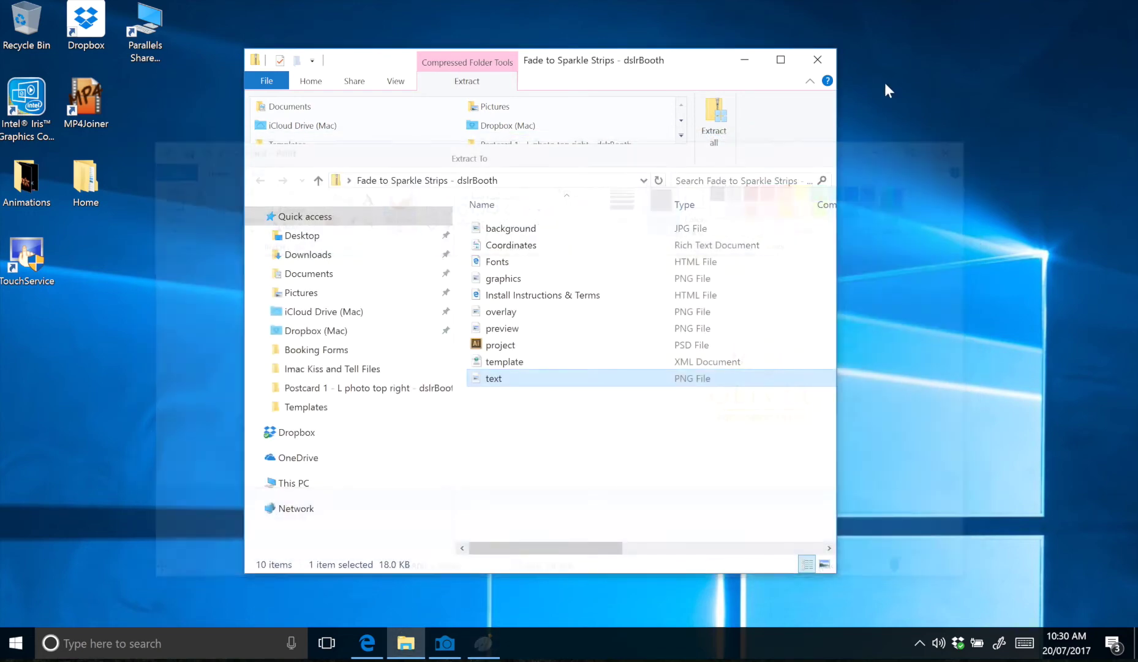
- Close the zip window, launch dslrBooth and bring up its Template Editor
left_click(819, 59)
left_click_drag(657, 166, 625, 191)
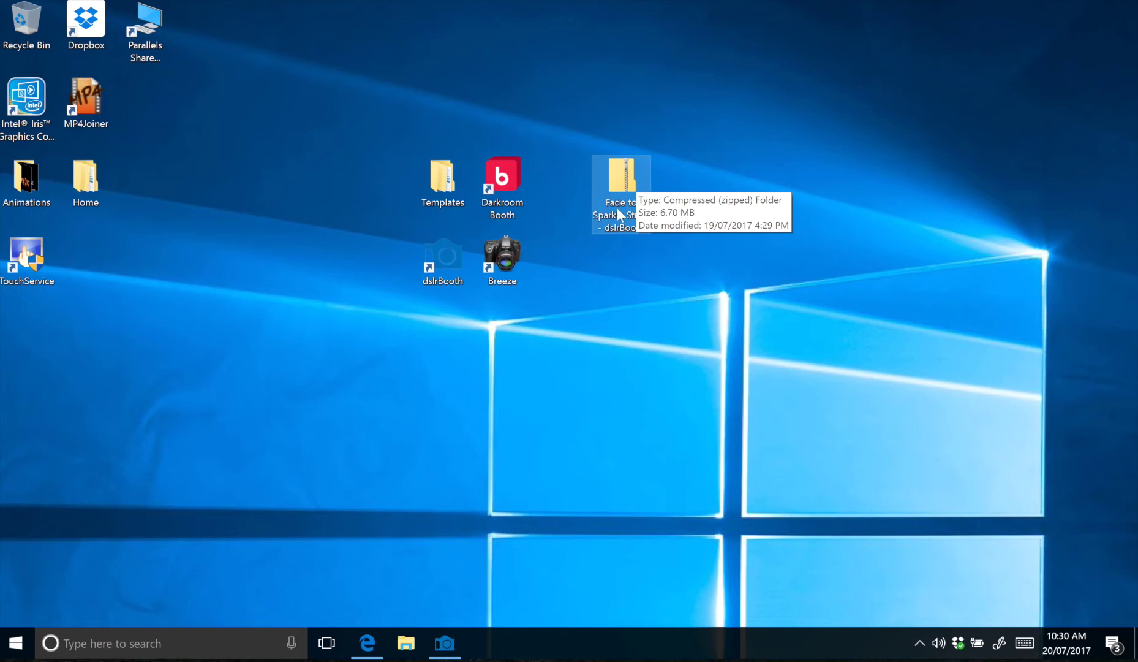
left_click(449, 253)
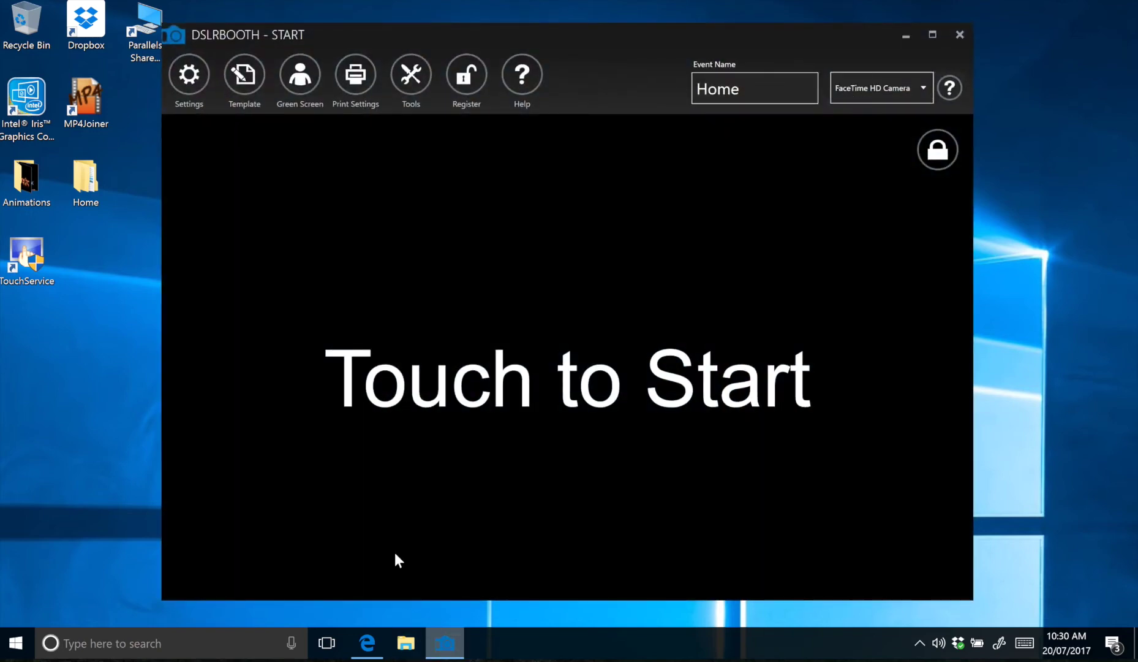
left_click(253, 85)
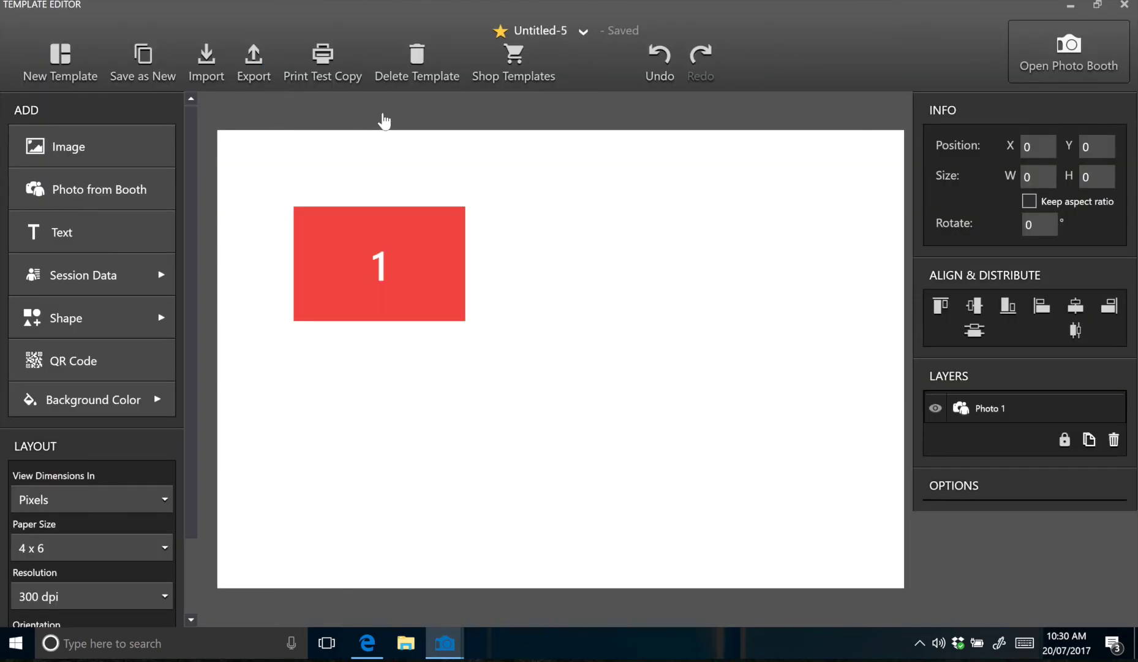
- Import the Fade to Sparkle Strips - dslrBooth zip from the Desktop as the template
left_click(206, 61)
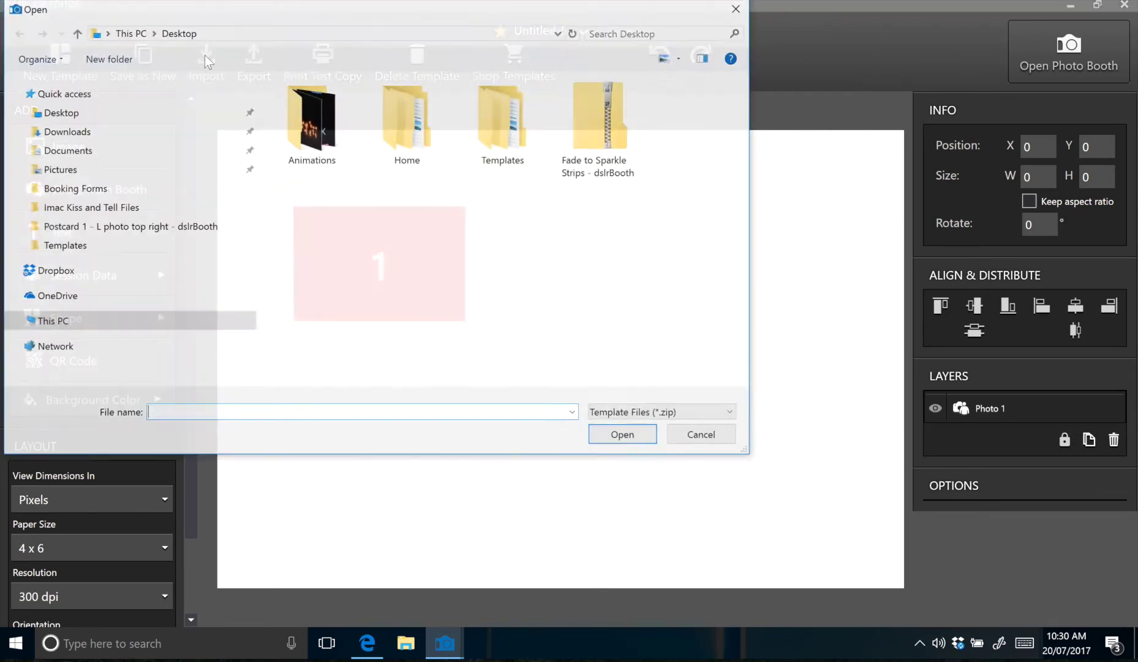
left_click_drag(443, 22, 596, 53)
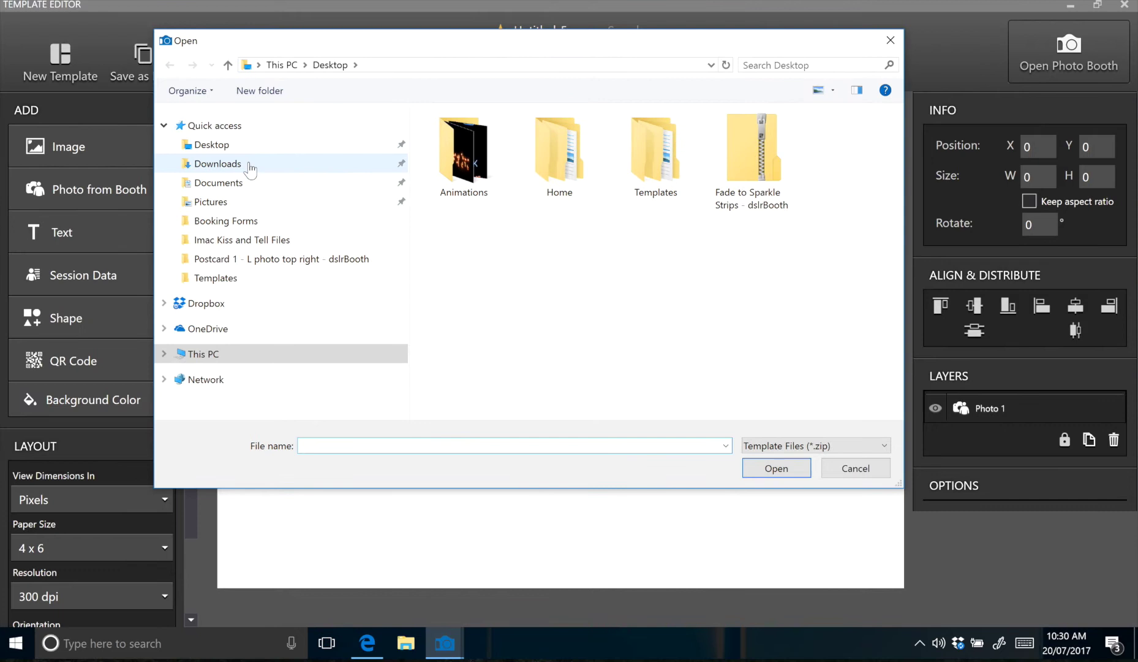
left_click(227, 147)
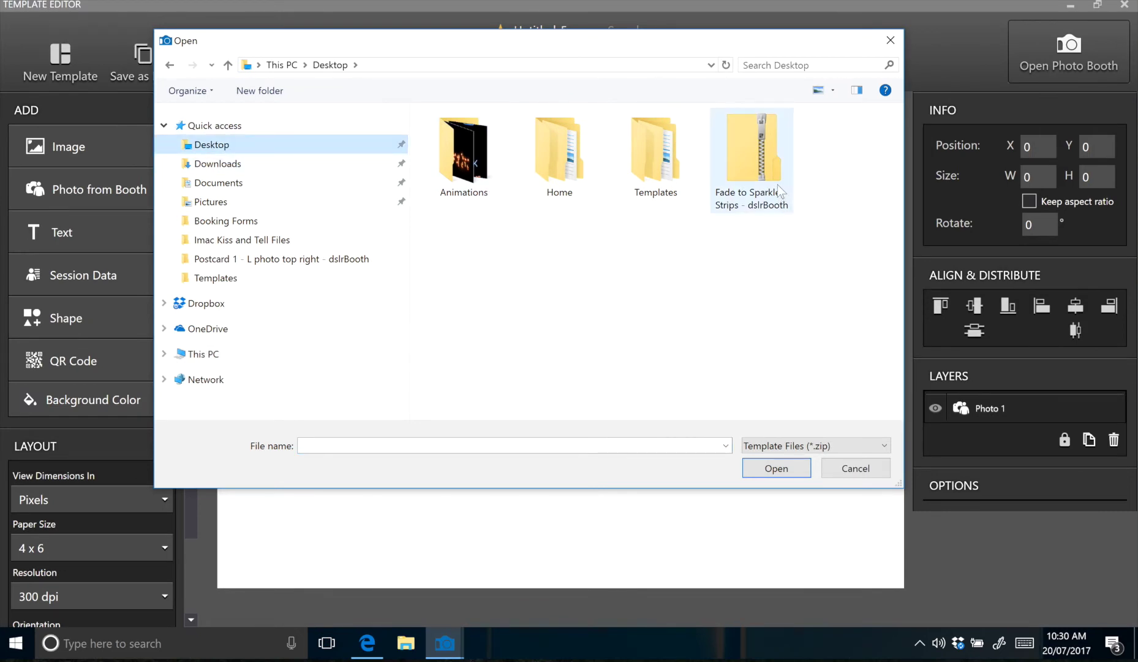
left_click(752, 155)
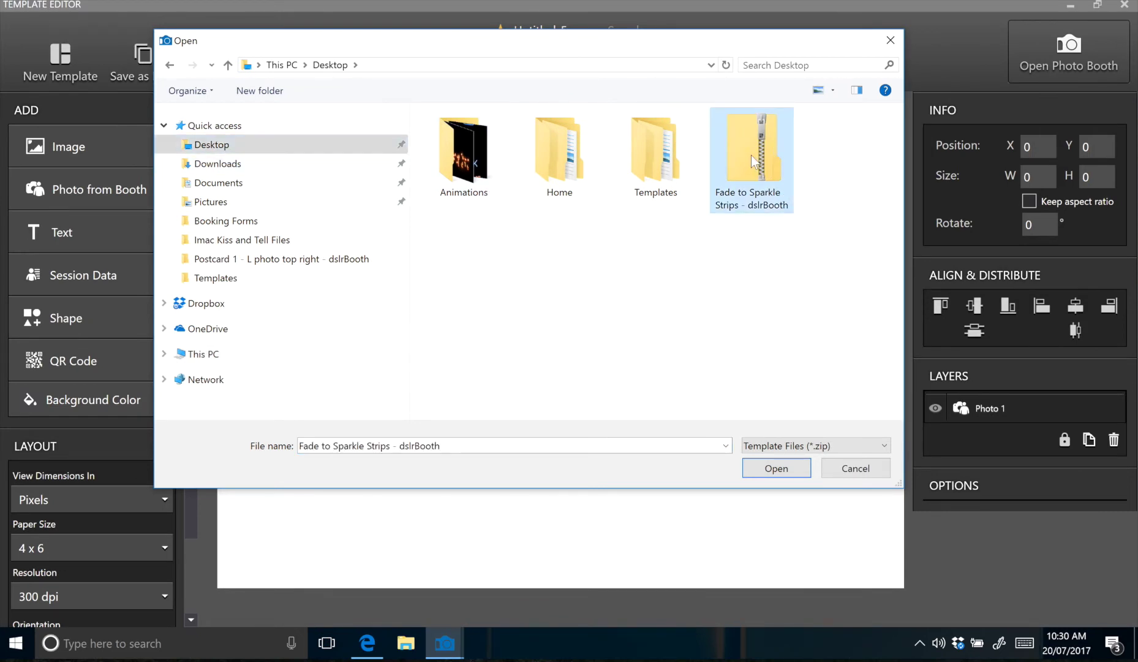
left_click(781, 467)
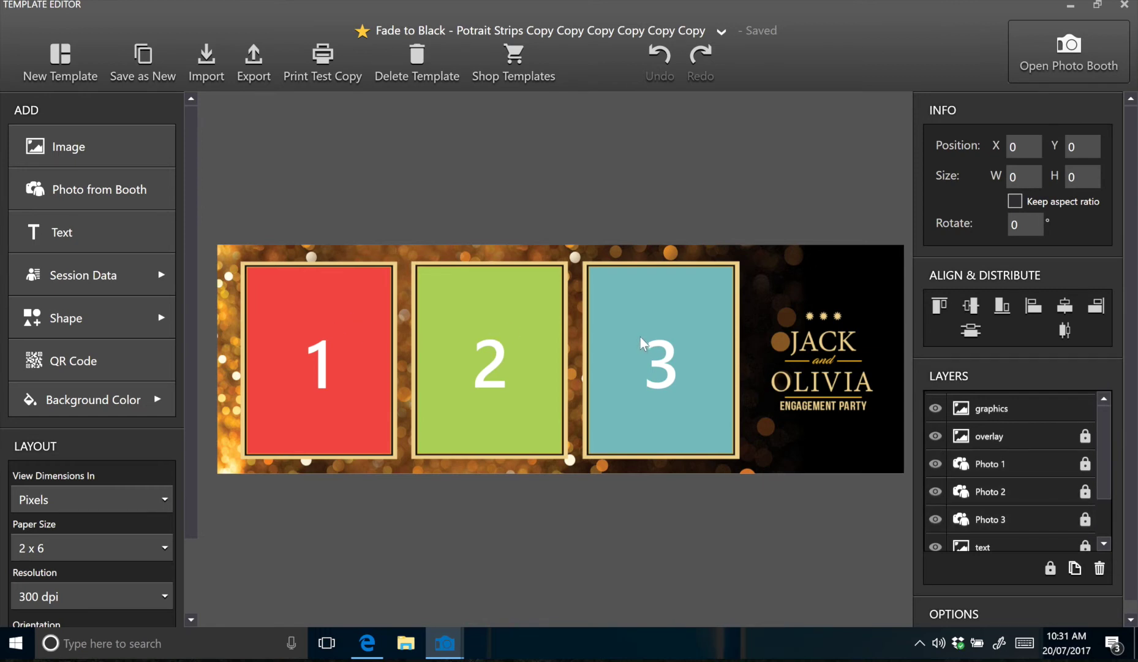
- Toggle the text and background layers' visibility, ending with the original text layer hidden
scroll(1102, 466, "down", 2)
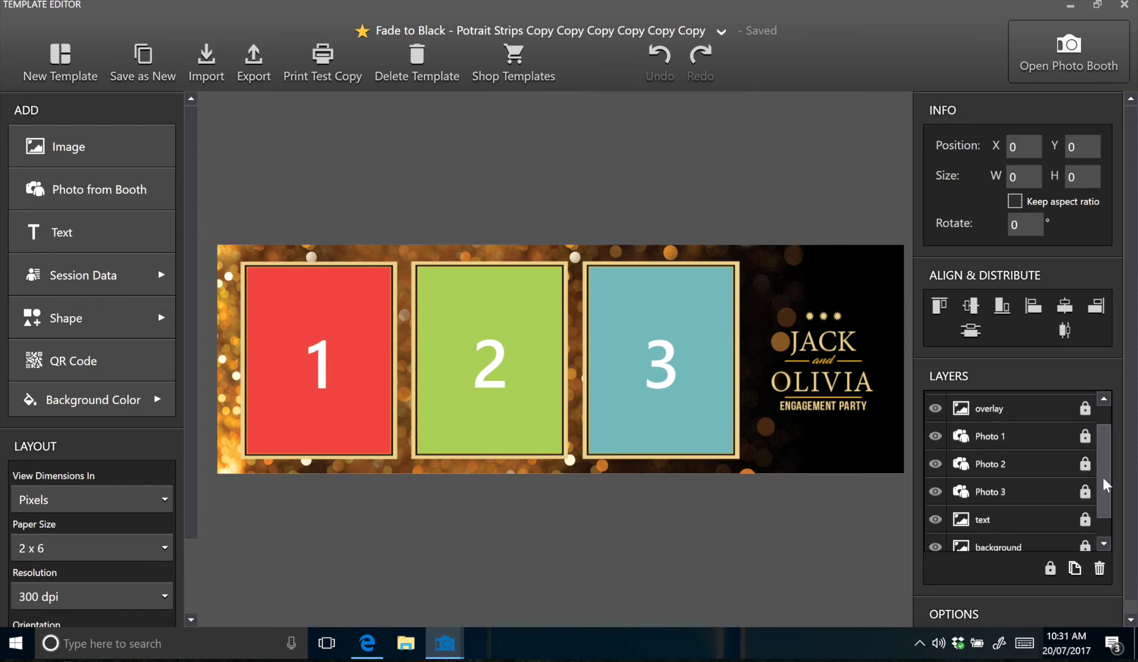
left_click(935, 492)
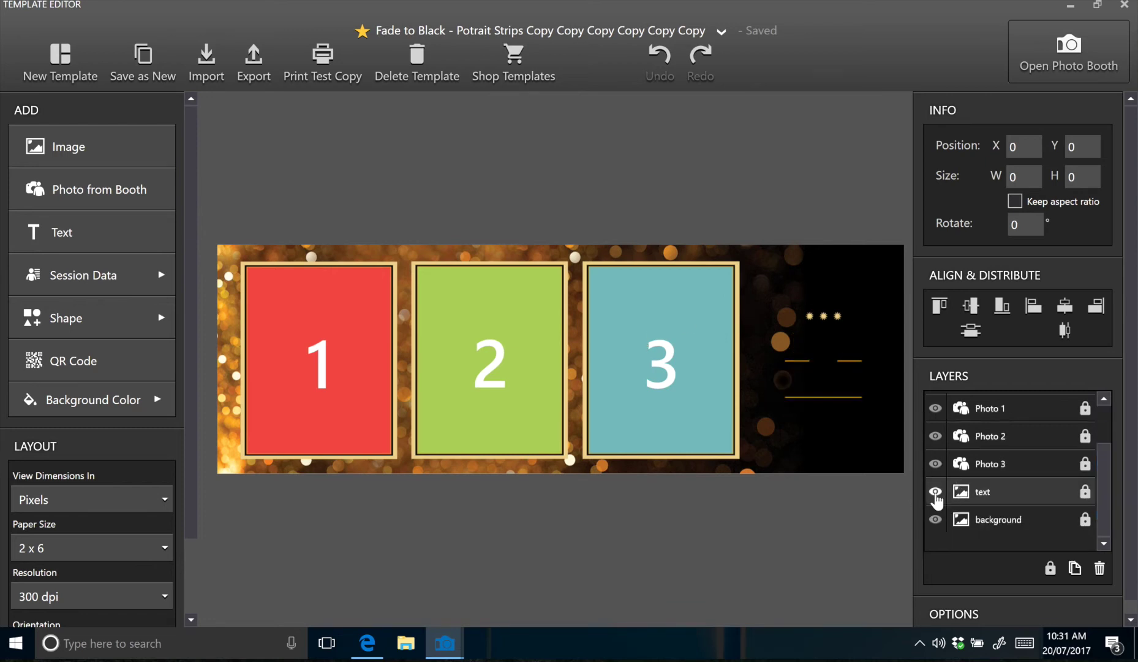
left_click(935, 494)
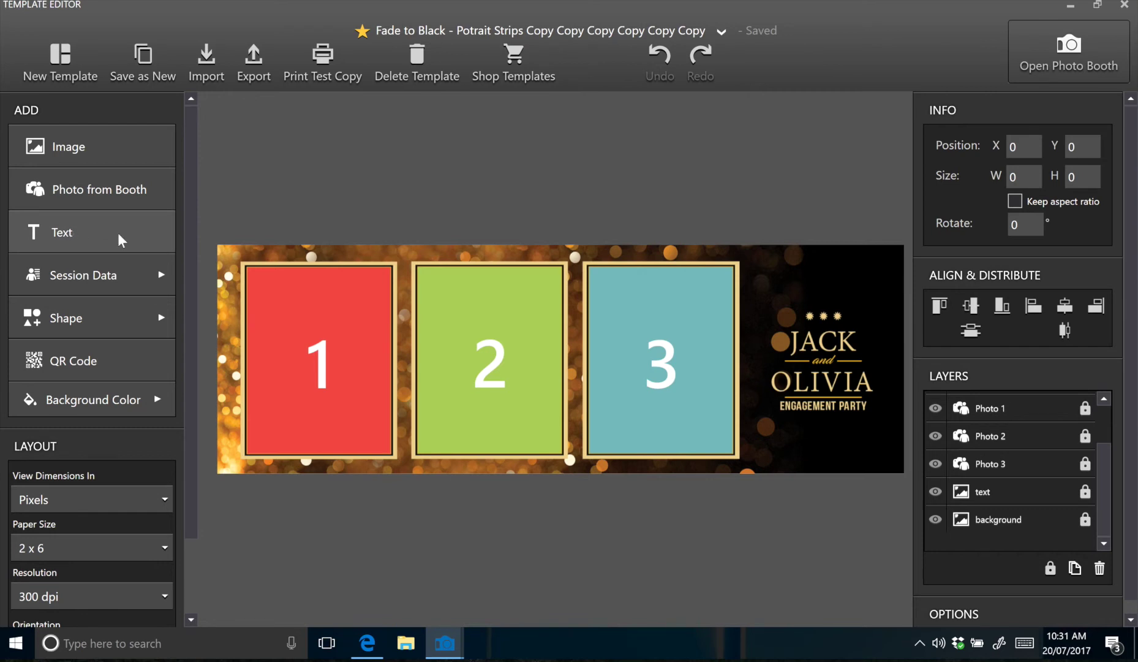
left_click(935, 520)
left_click(936, 520)
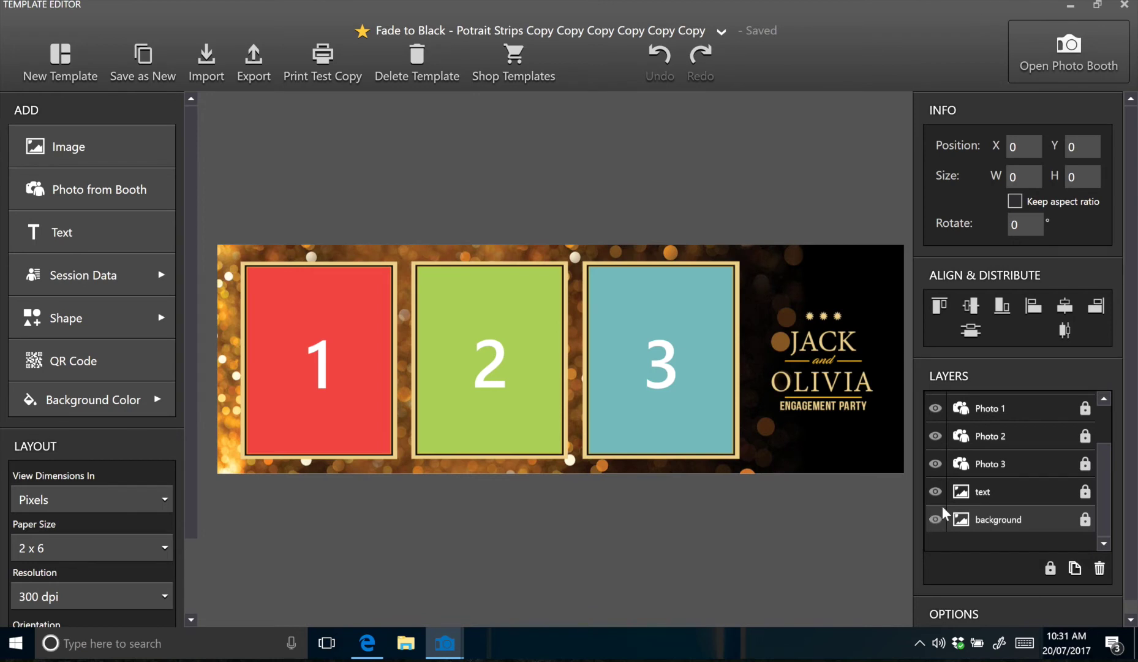
left_click(935, 492)
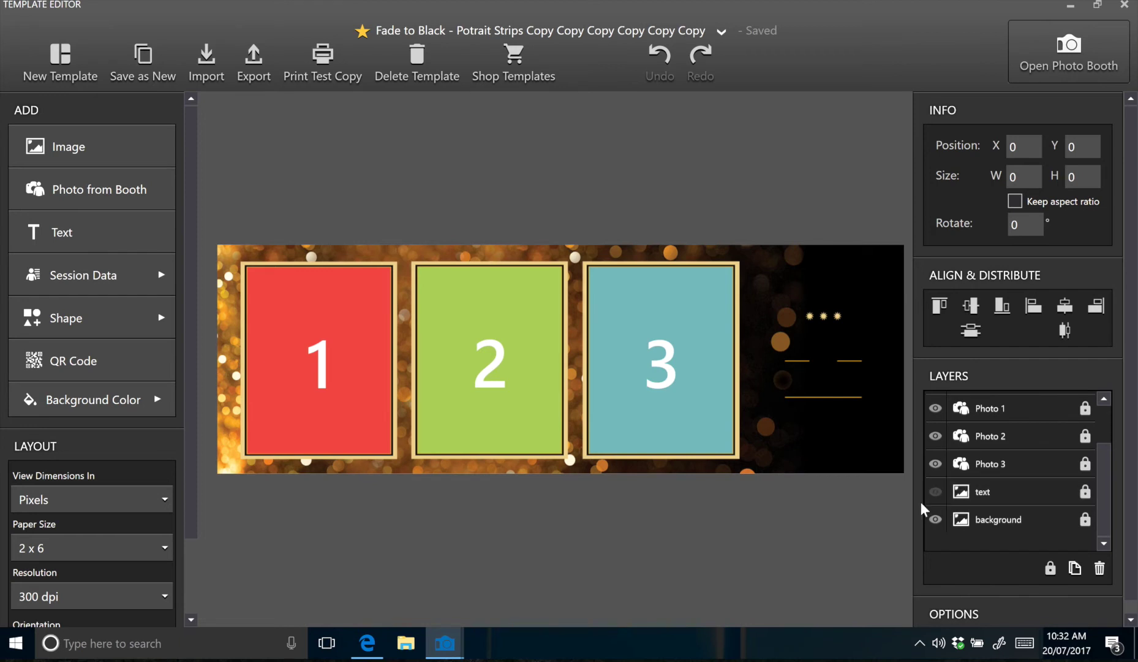
- Add a JACK text box and move it over photo panels 2 and 3
left_click(92, 233)
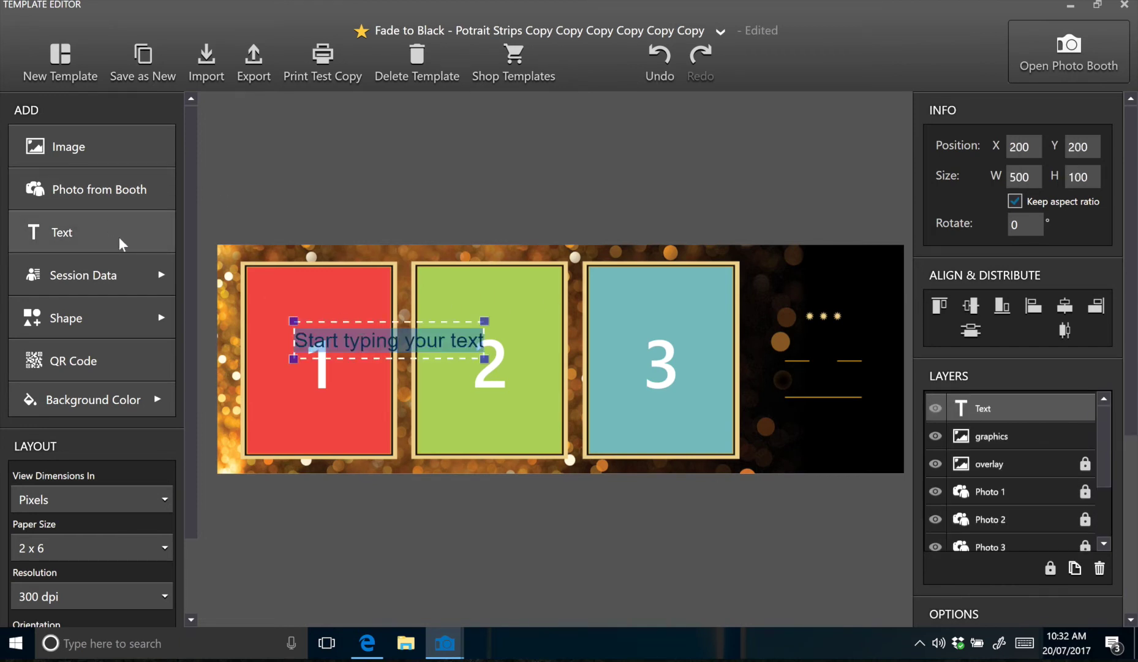
type("JACK")
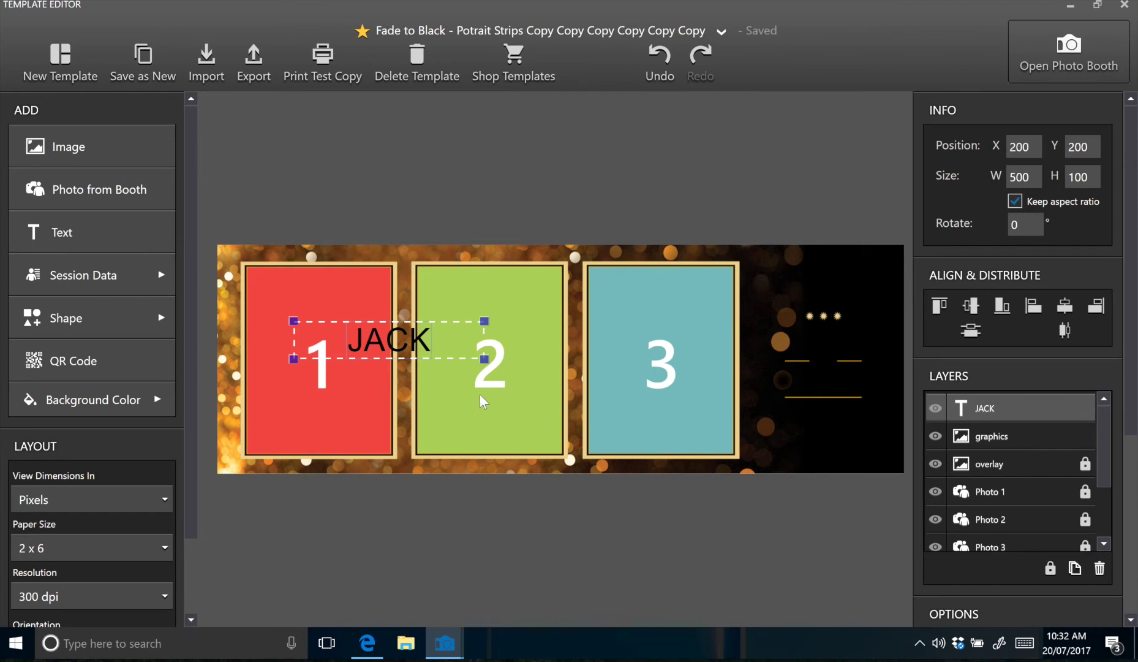
left_click_drag(378, 344, 584, 381)
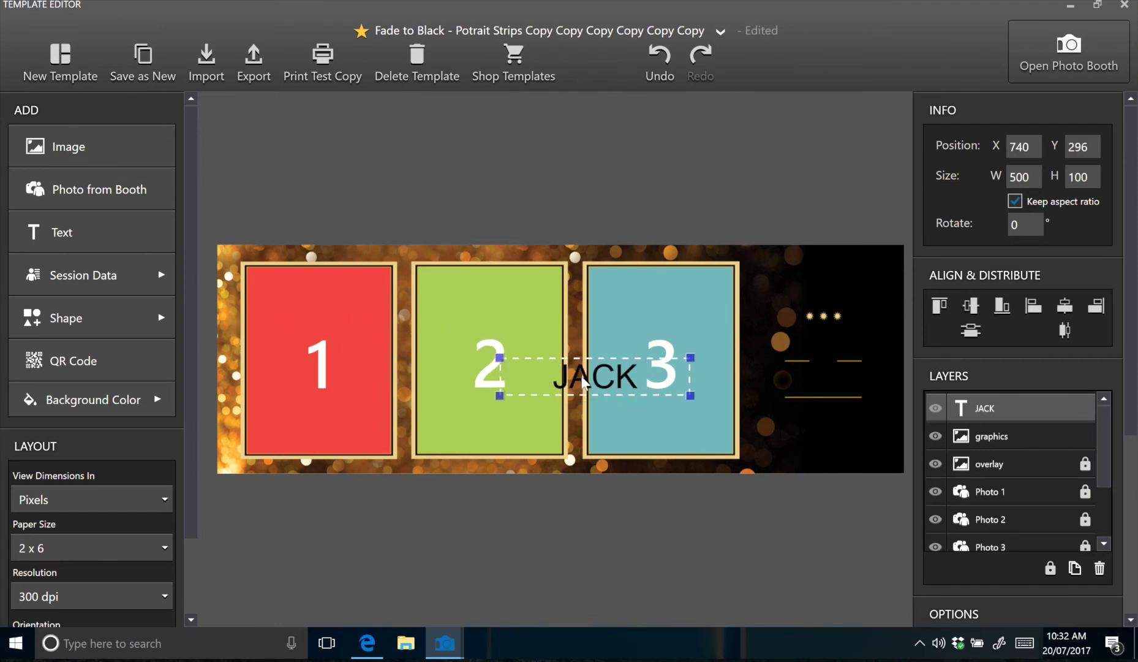
- Set the JACK text's font to Adobe Devanagari
double_click(583, 381)
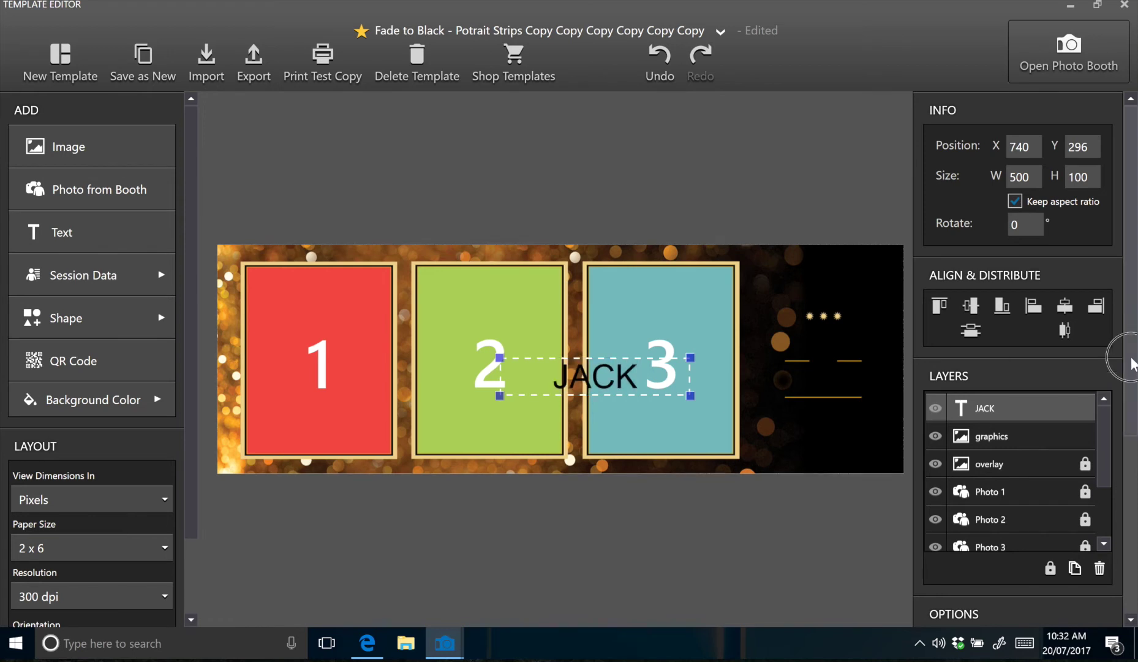
left_click_drag(1132, 362, 1112, 518)
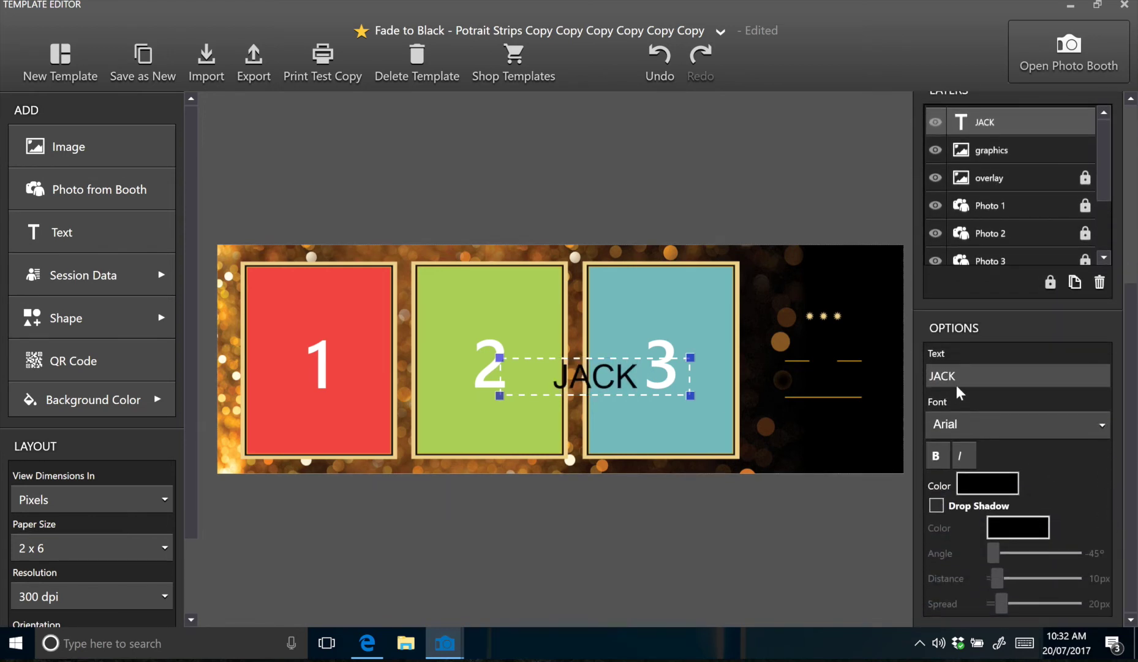
left_click_drag(956, 376, 915, 376)
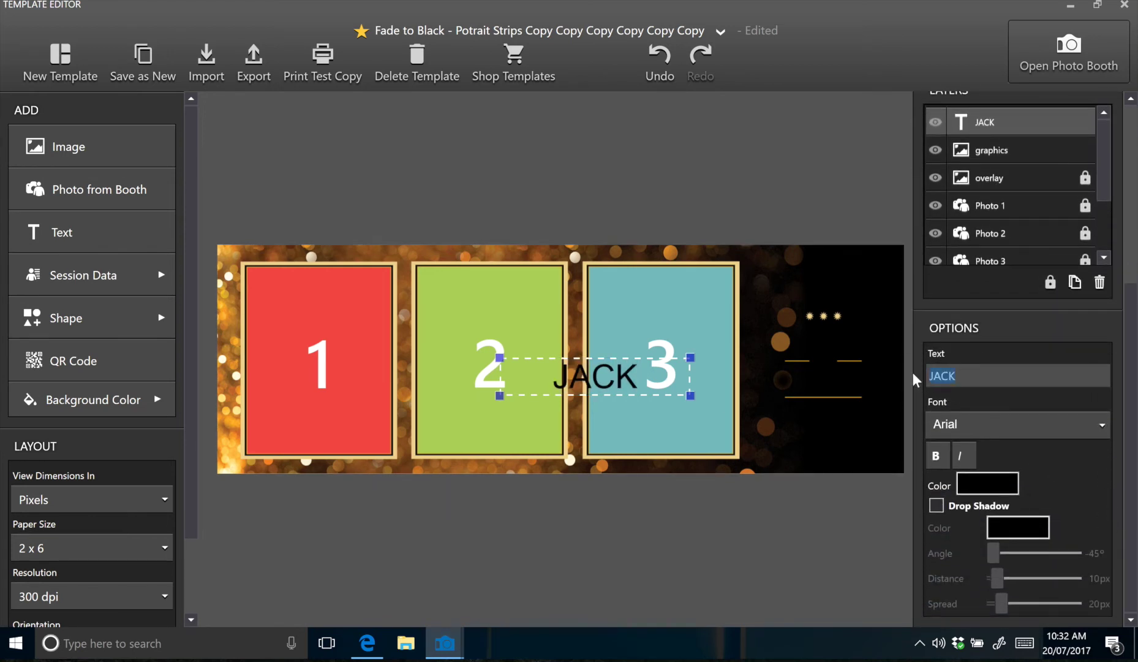
left_click(1046, 434)
left_click_drag(1118, 231, 1120, 208)
left_click(1038, 203)
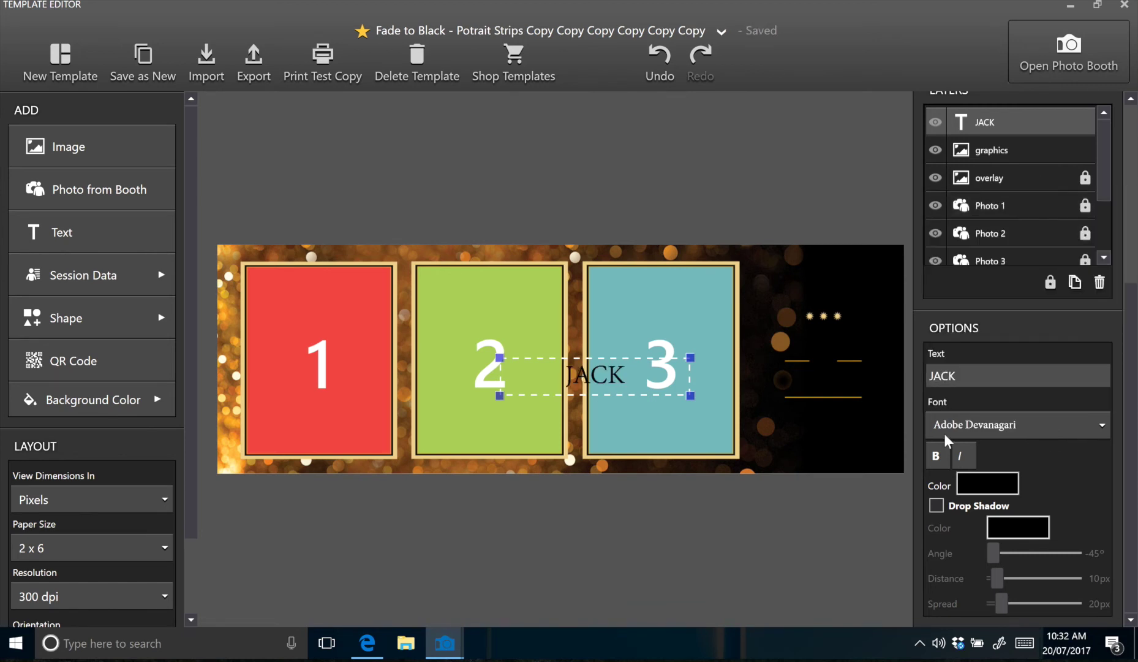
- Colour the JACK text gold (D0BA6A)
double_click(616, 375)
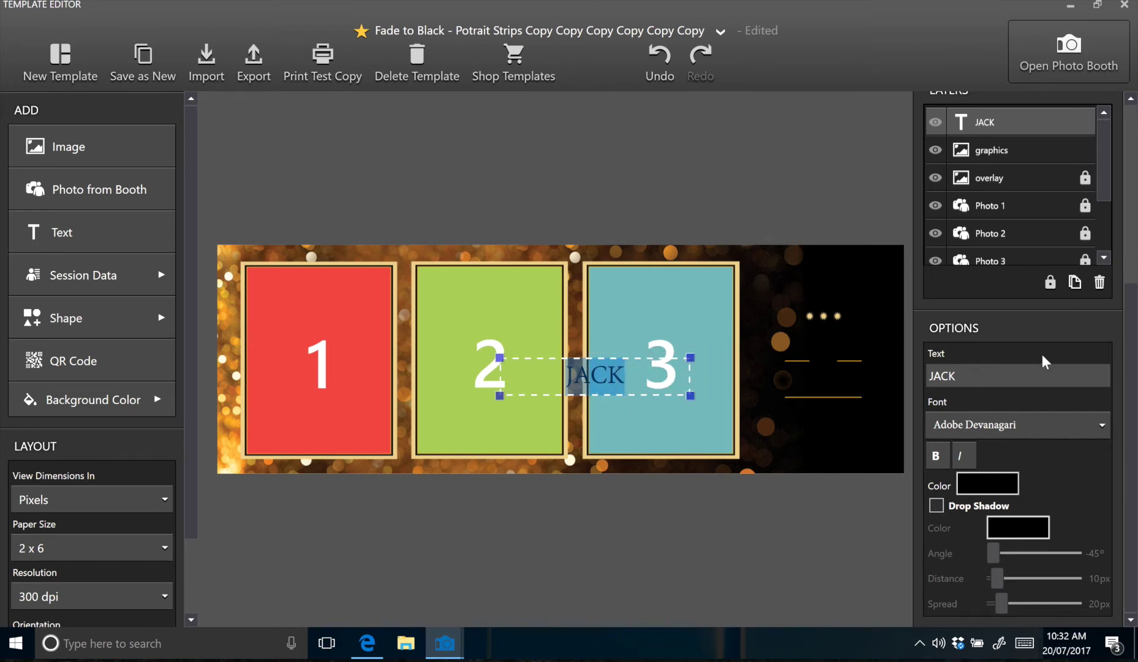
scroll(1039, 358, "up", 1)
left_click(991, 488)
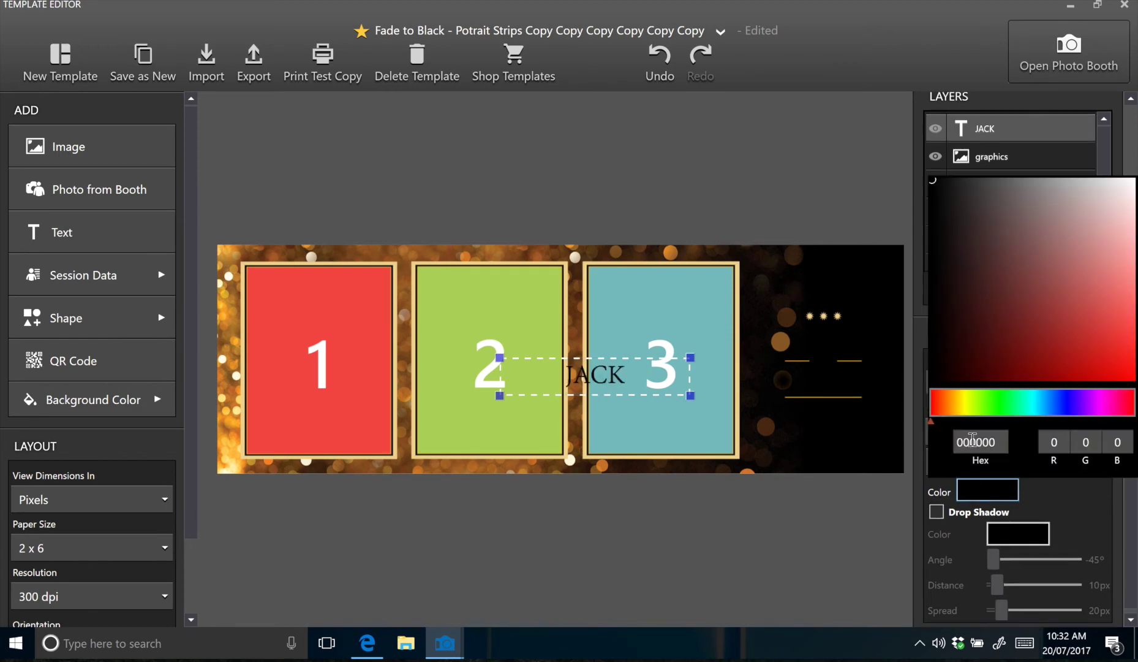
left_click(1094, 275)
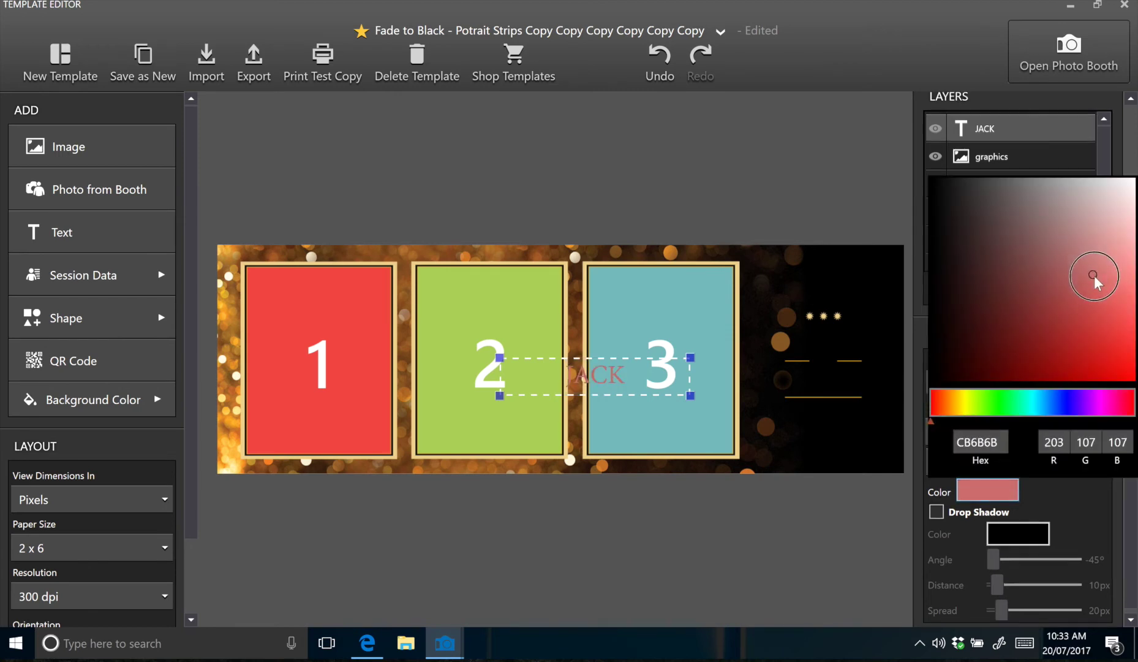
left_click_drag(1093, 275, 1097, 276)
left_click_drag(930, 423, 960, 424)
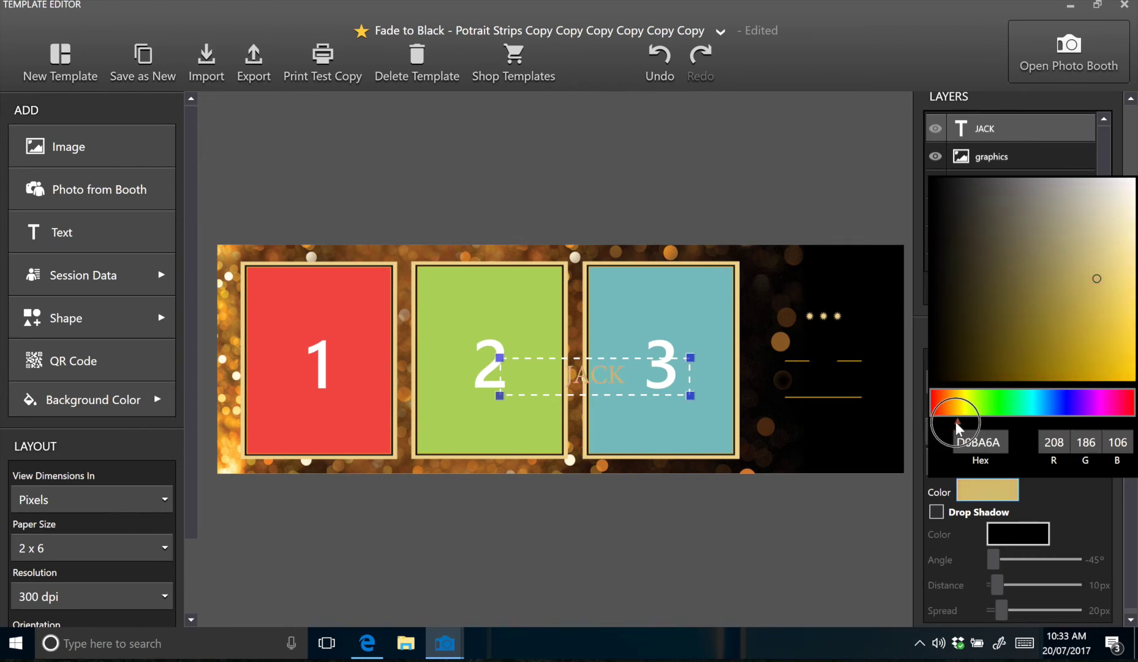
- Move JACK onto the black right-hand panel and enlarge it
left_click_drag(617, 373, 846, 337)
left_click_drag(729, 359, 691, 372)
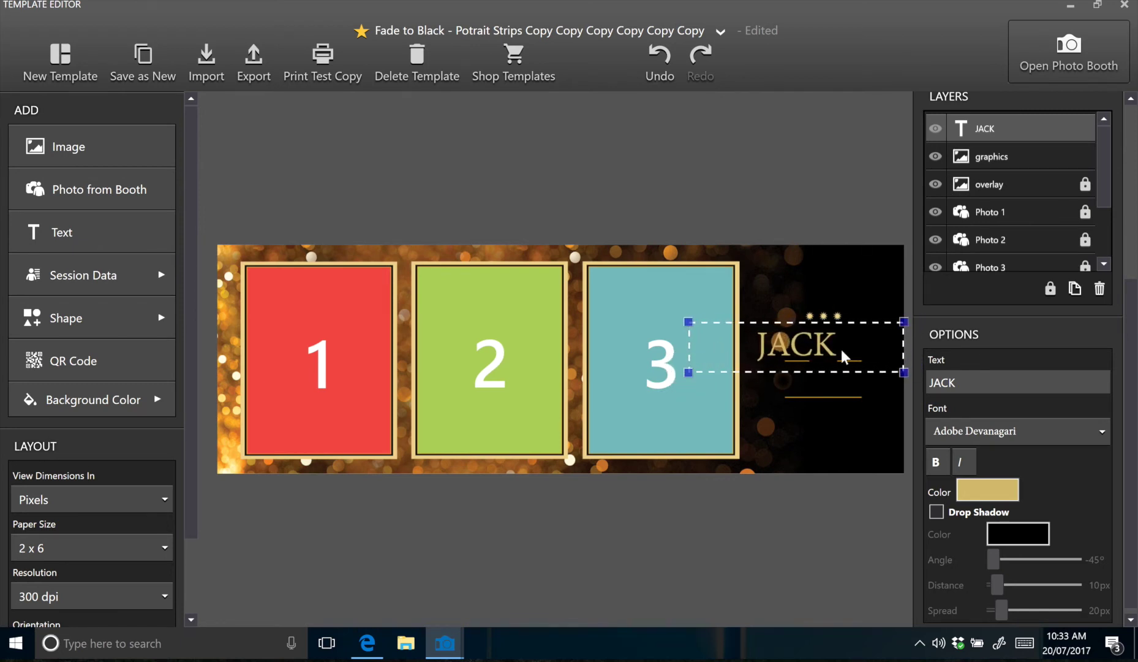
left_click_drag(824, 348, 848, 341)
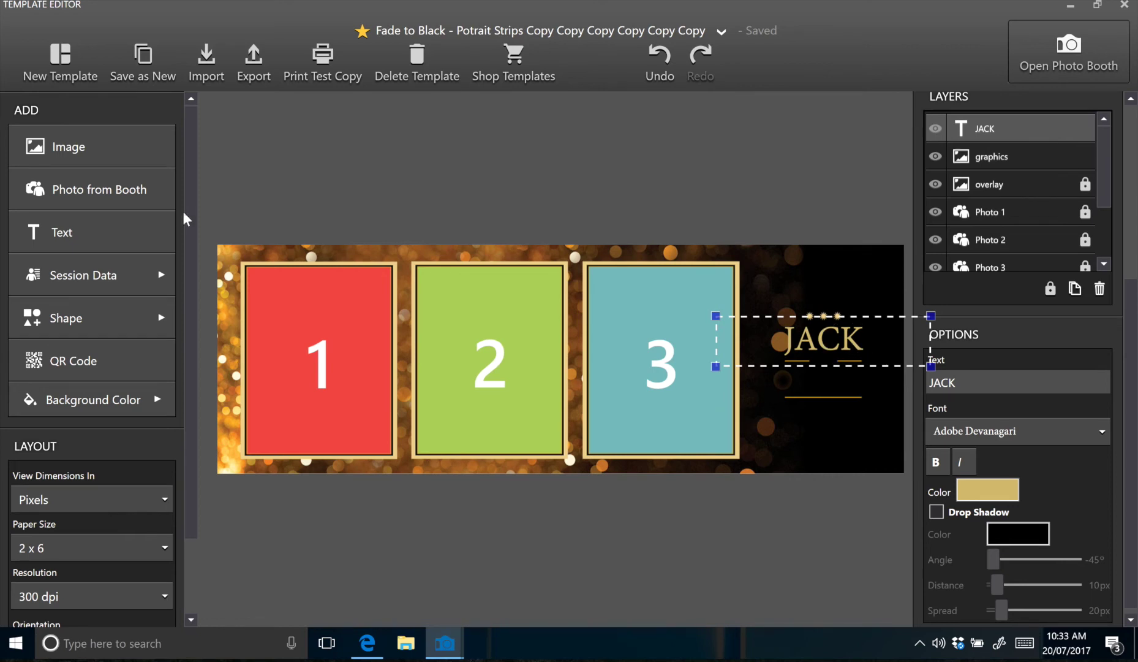
- Add an OLIVIA text layer in the Adobe Devanagari font
left_click(96, 224)
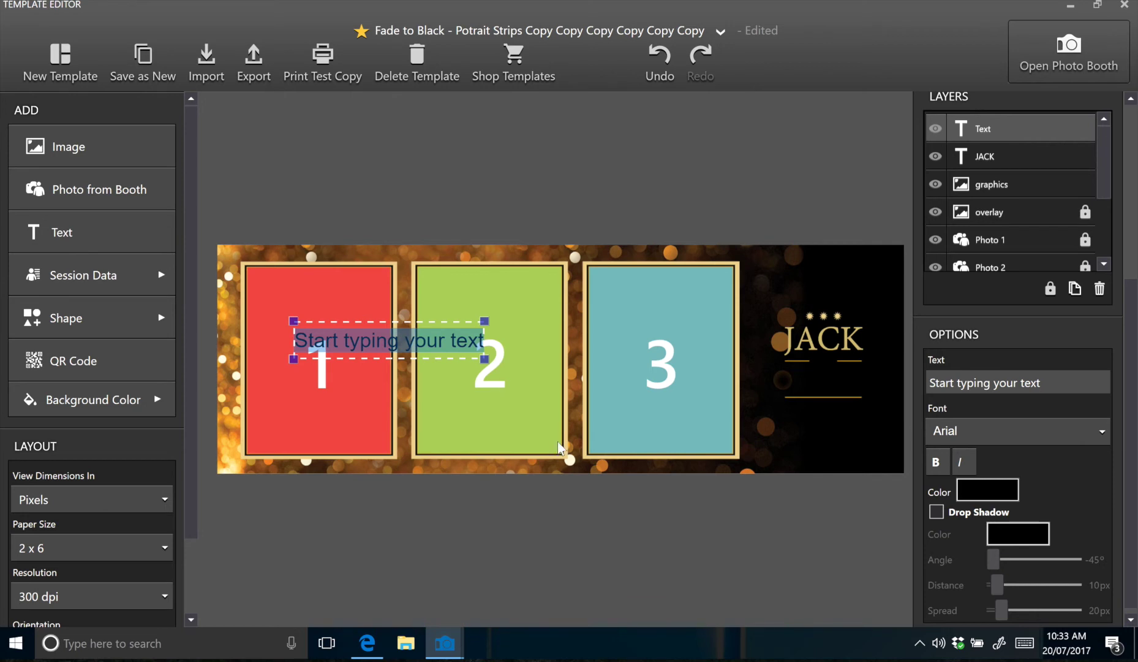
type("OLIVIA")
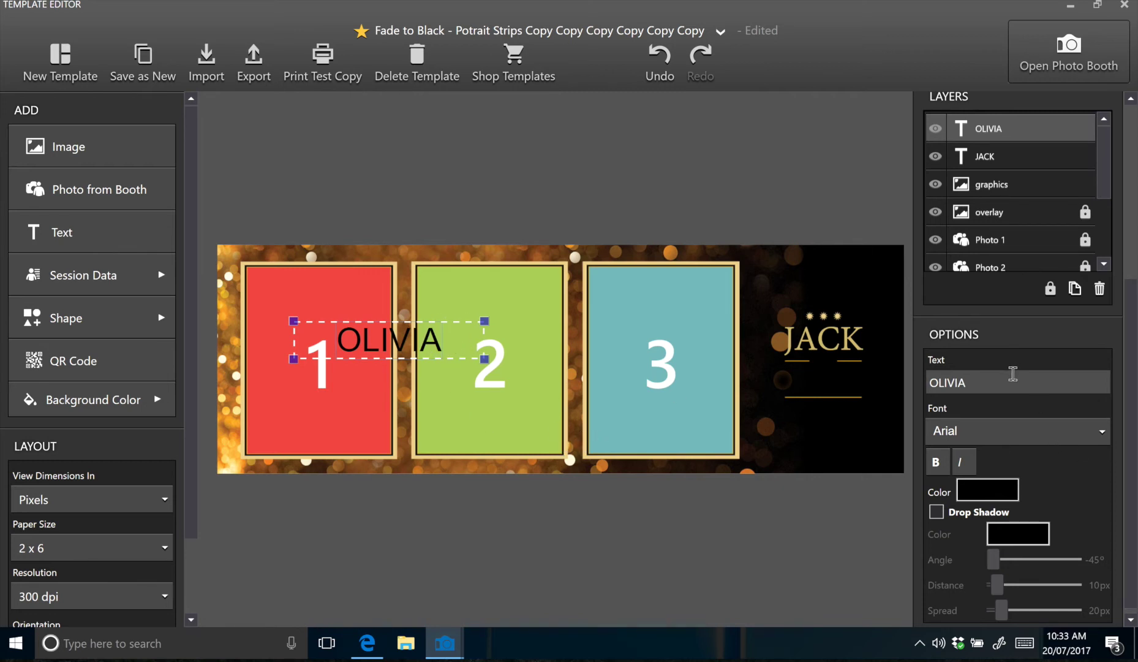
left_click(1008, 433)
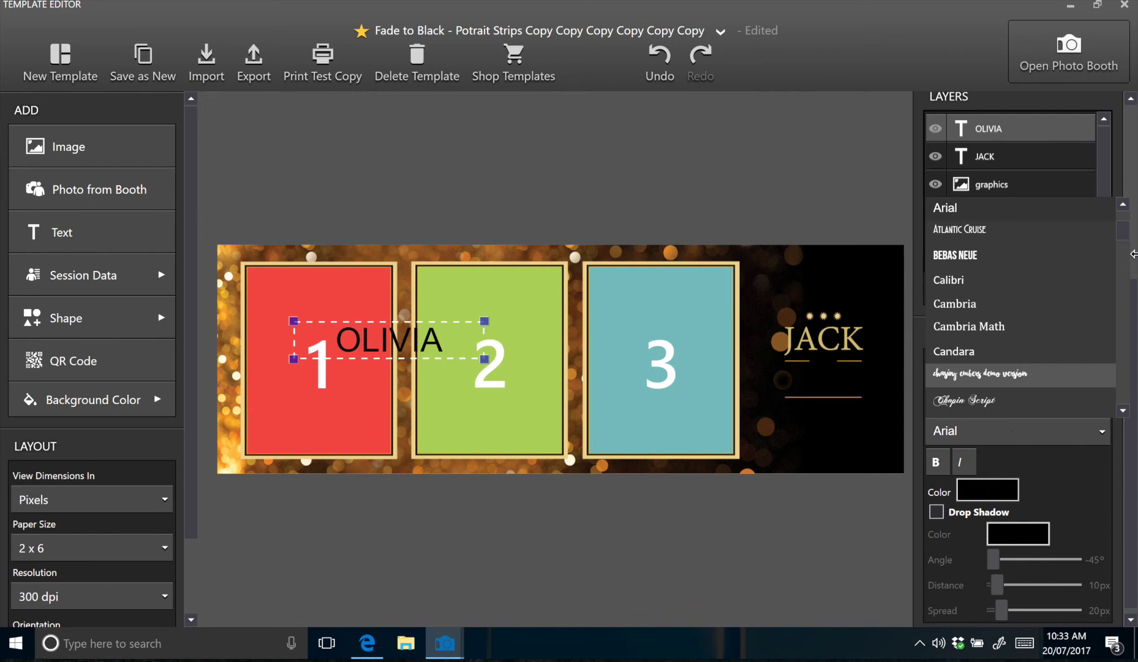
left_click_drag(1118, 230, 1118, 221)
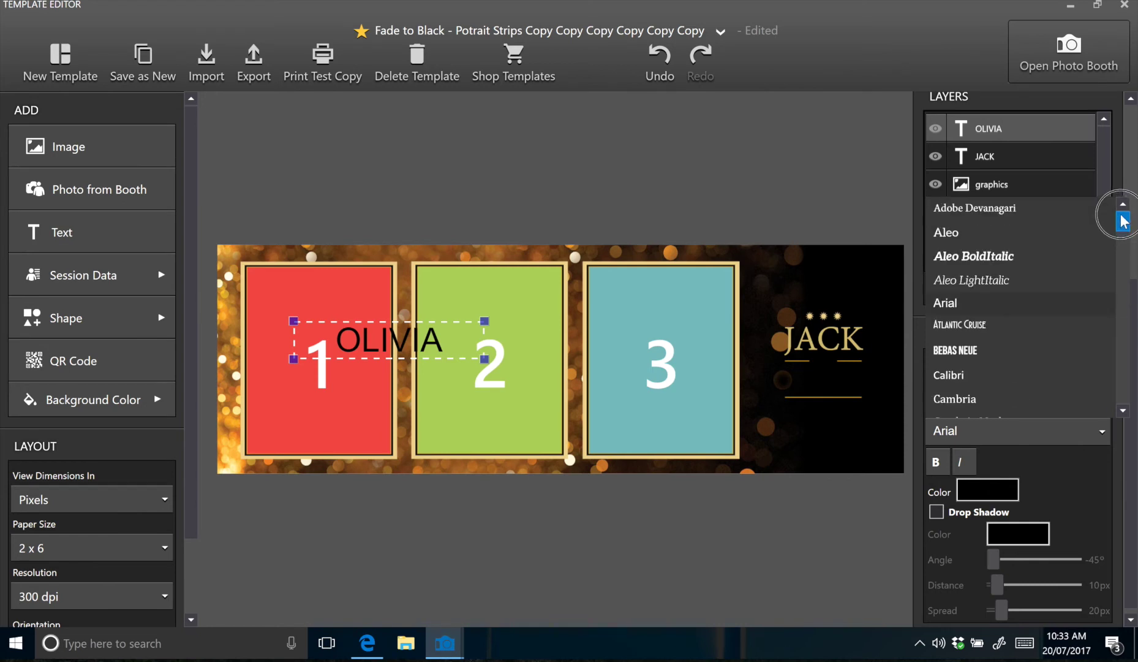
left_click(1027, 211)
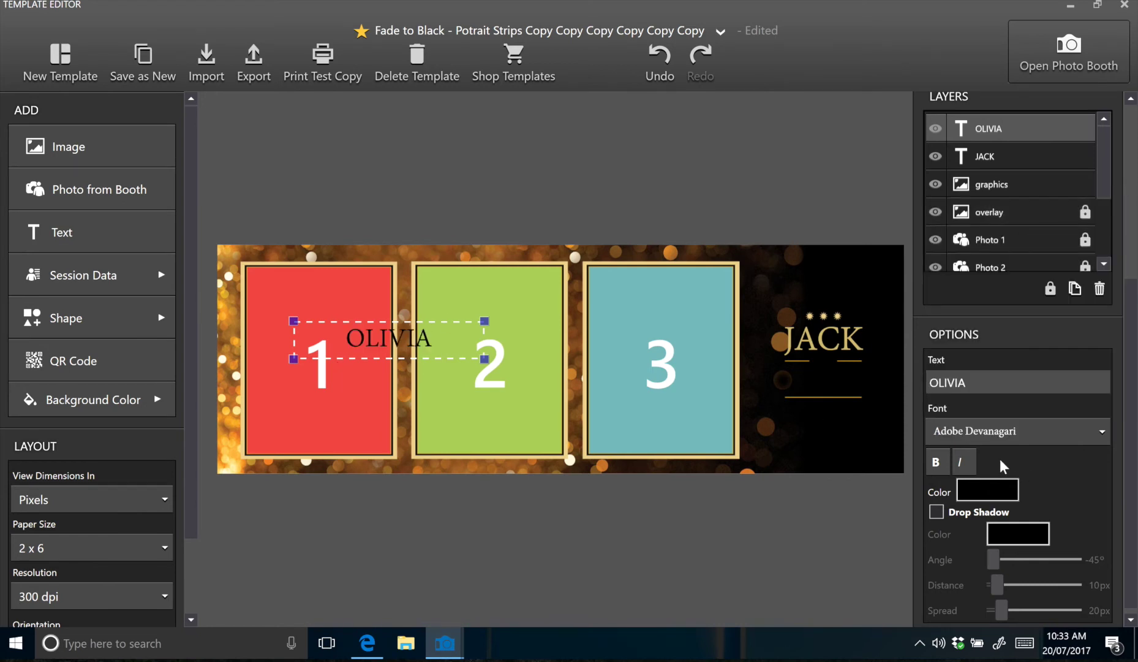
- Copy JACK's gold hex colour code from its colour picker
left_click(978, 493)
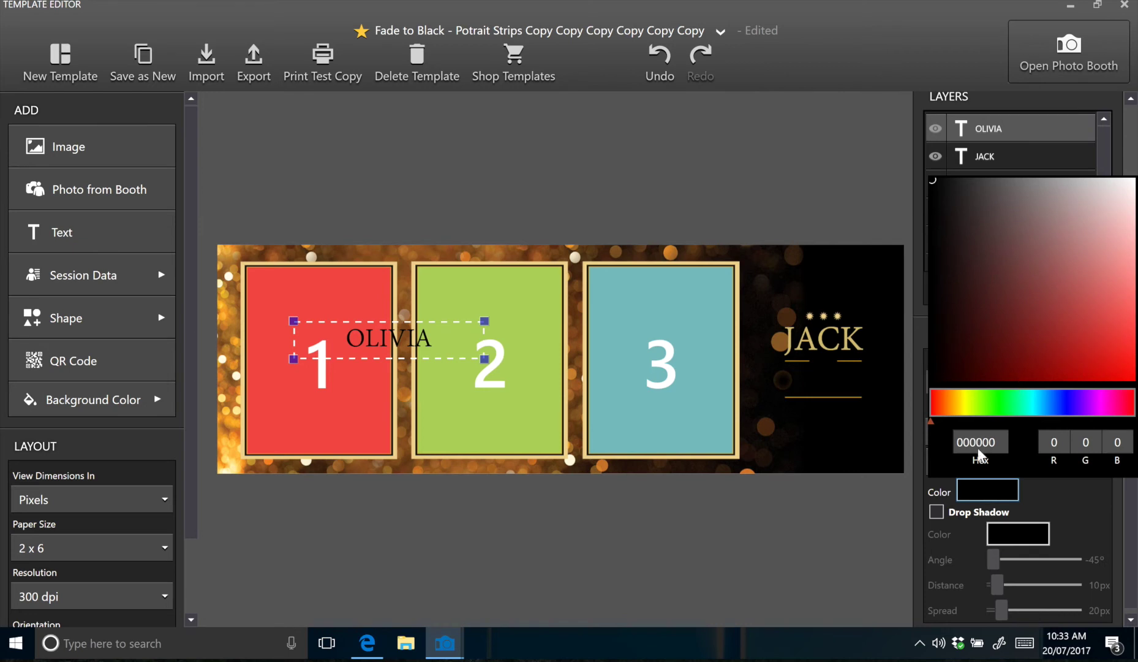
left_click(1061, 490)
left_click(857, 339)
left_click(856, 339)
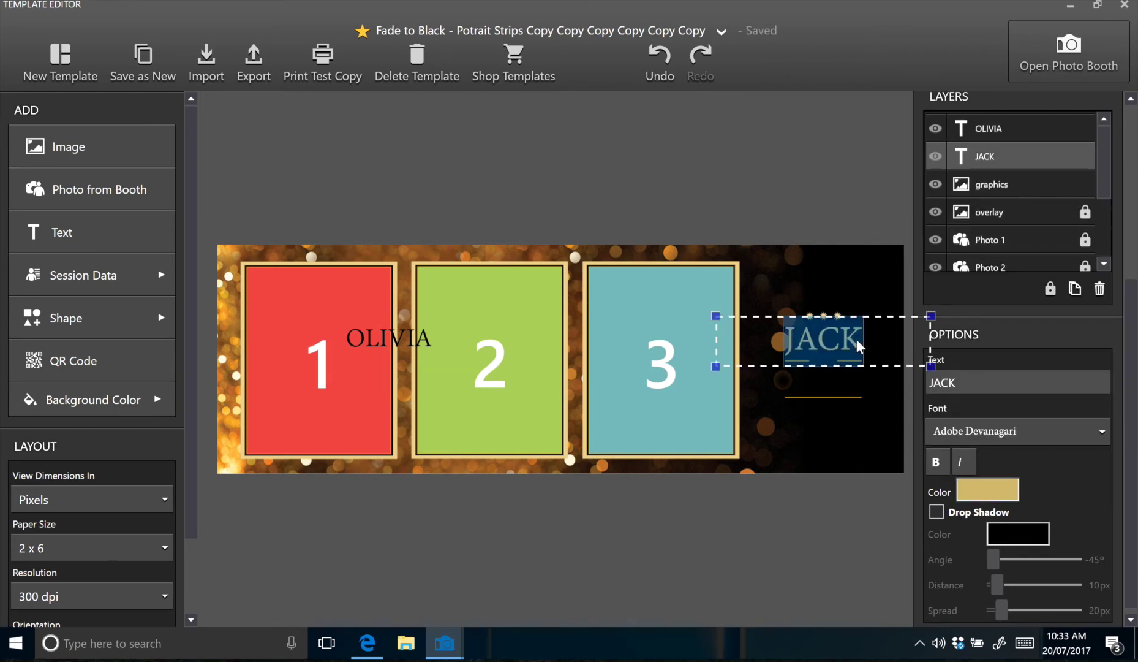
left_click(979, 489)
left_click_drag(992, 441, 946, 441)
key("ctrl+c")
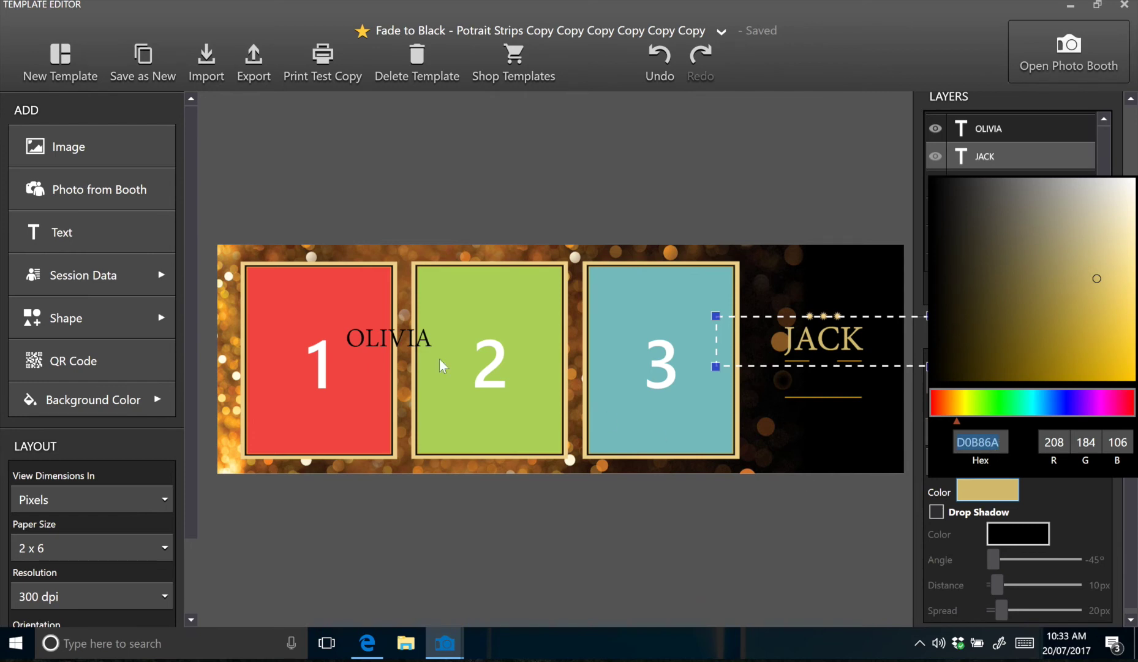
left_click(406, 340)
- Paste the gold code D0B86A into OLIVIA's Hex colour field
left_click(378, 339)
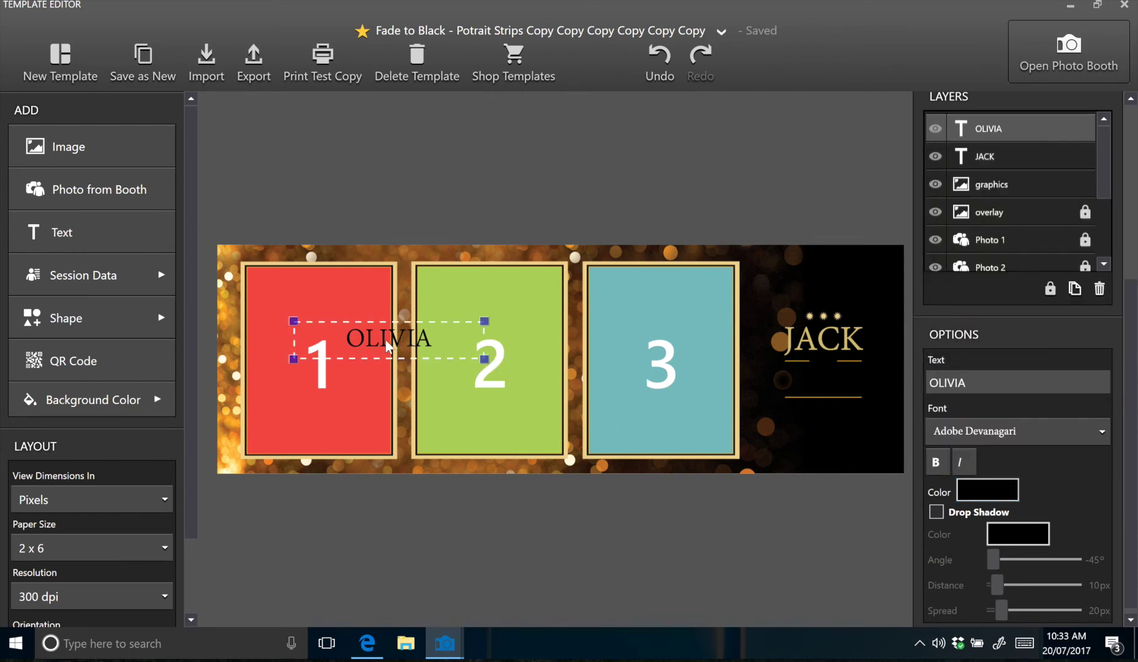
left_click(974, 495)
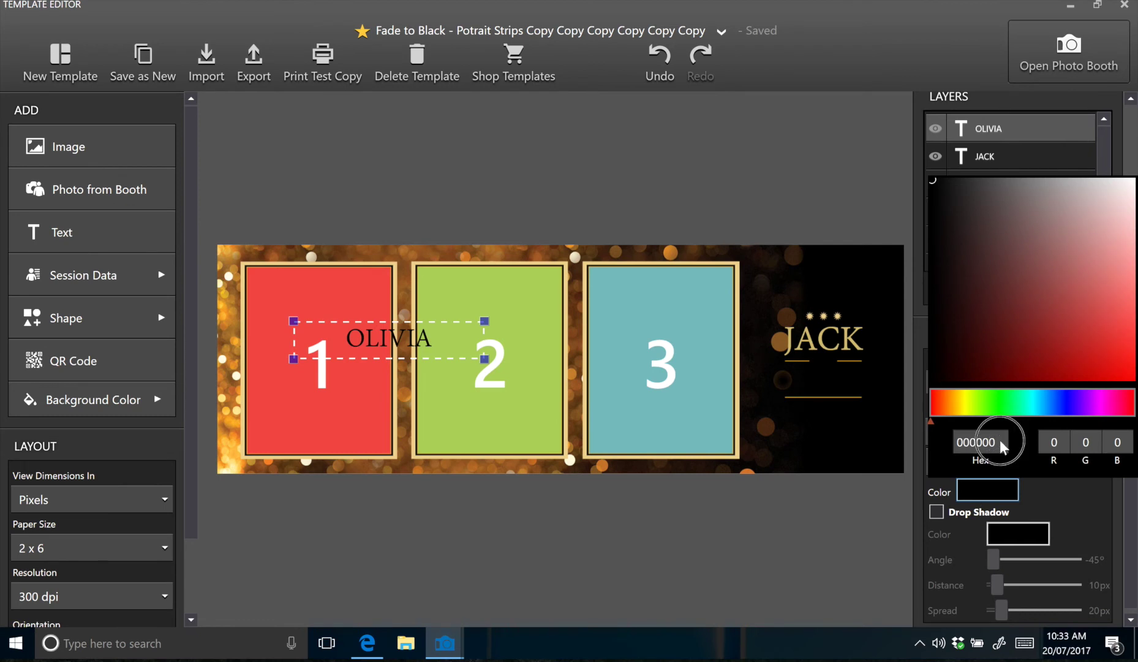
left_click_drag(1005, 442, 956, 443)
right_click(967, 445)
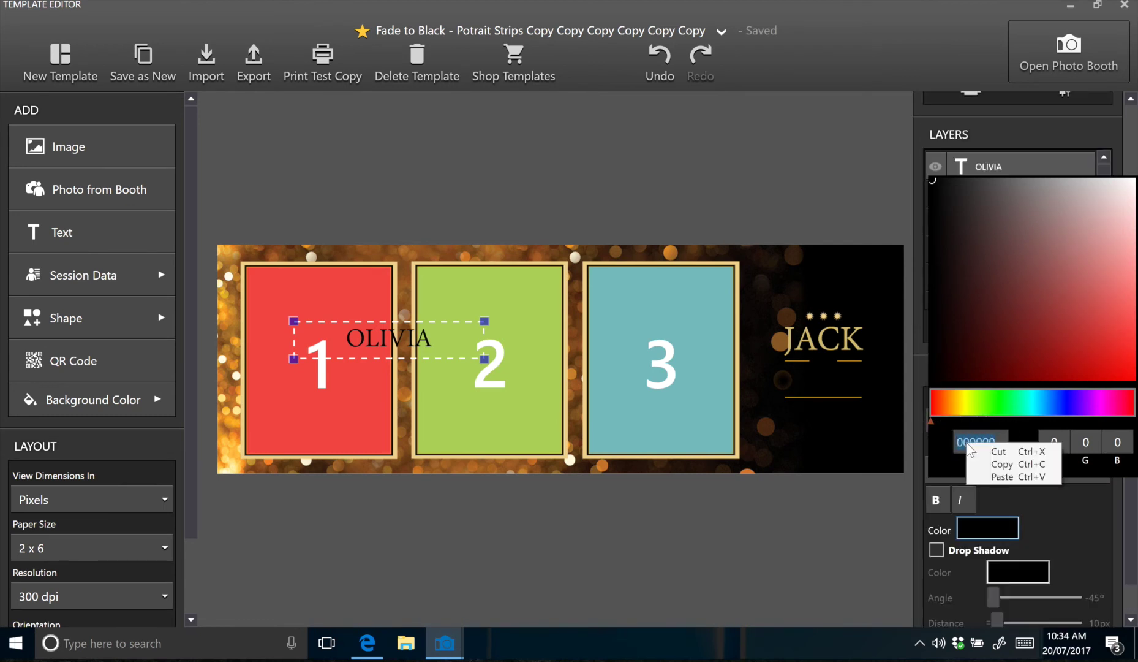
left_click(1009, 477)
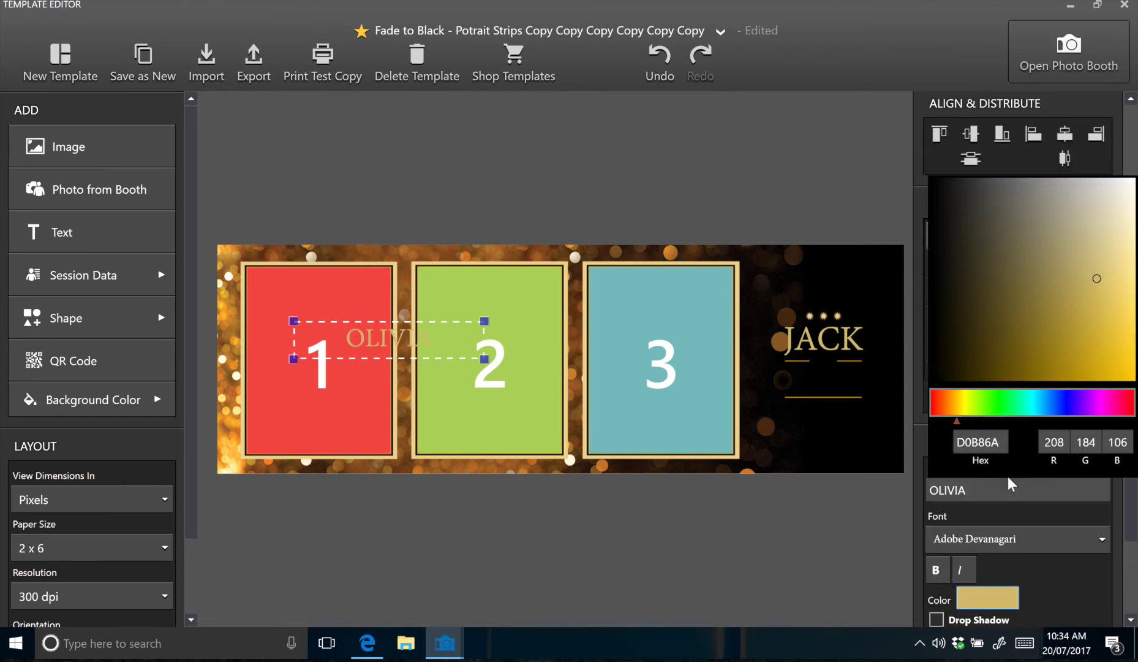
left_click(350, 346)
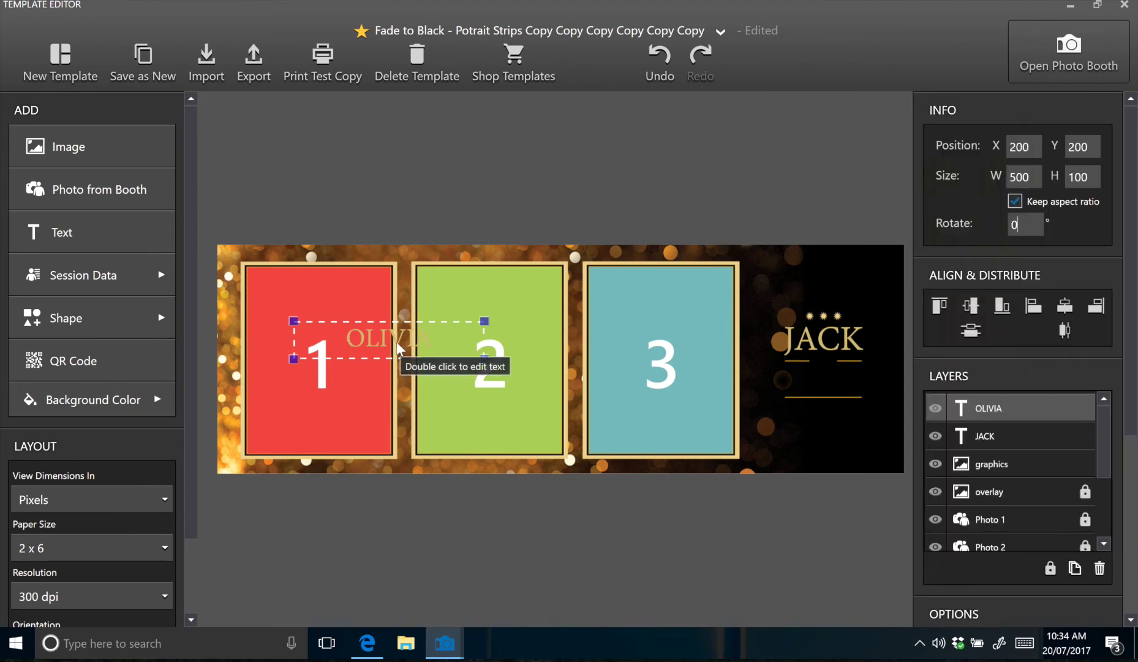
- Move OLIVIA onto the black panel, enlarge it to 482 by 141, and place it beneath JACK
left_click_drag(398, 343, 836, 382)
left_click_drag(742, 398, 711, 401)
left_click_drag(864, 381, 873, 376)
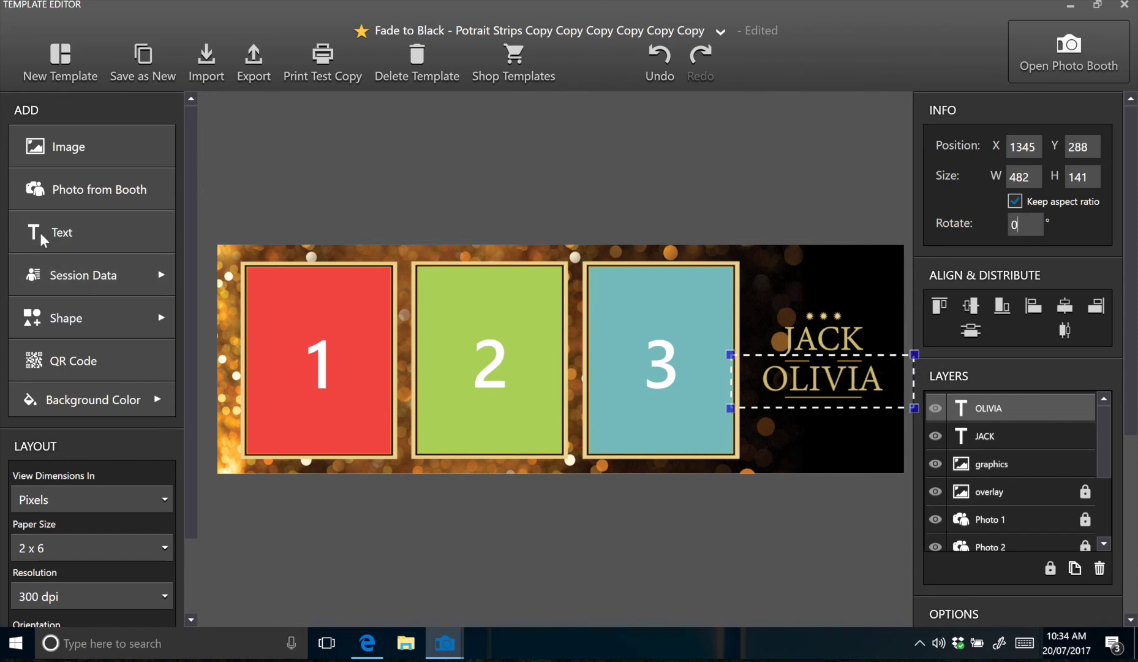
- Add an 'and' text layer set in the Infinite Stroke script font
left_click(78, 232)
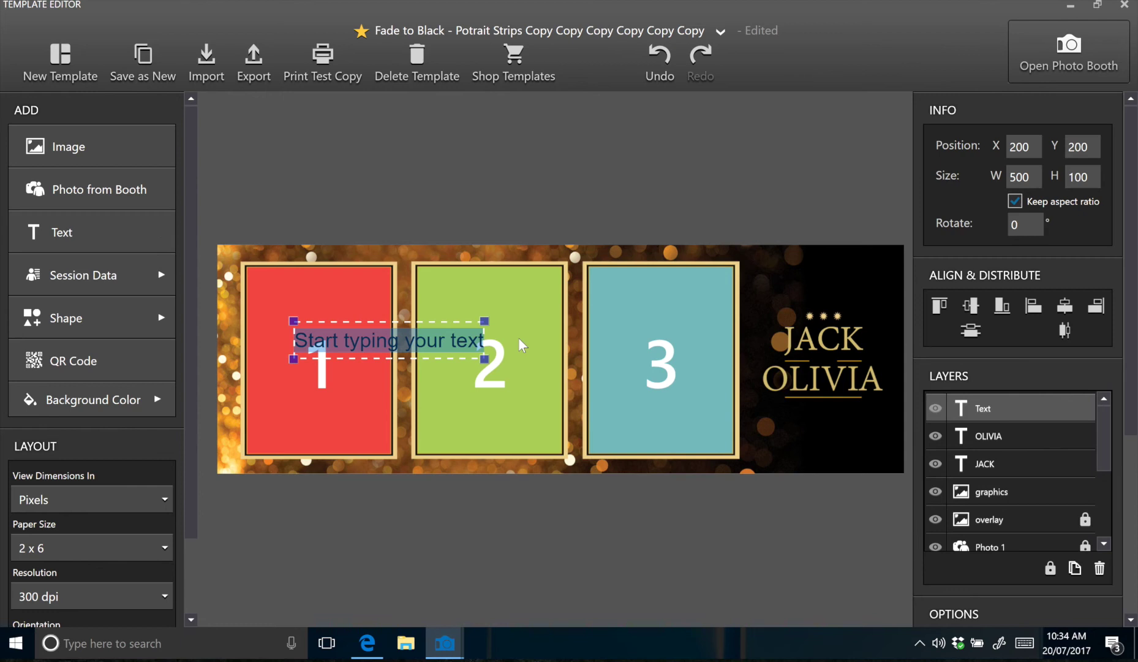
type("and")
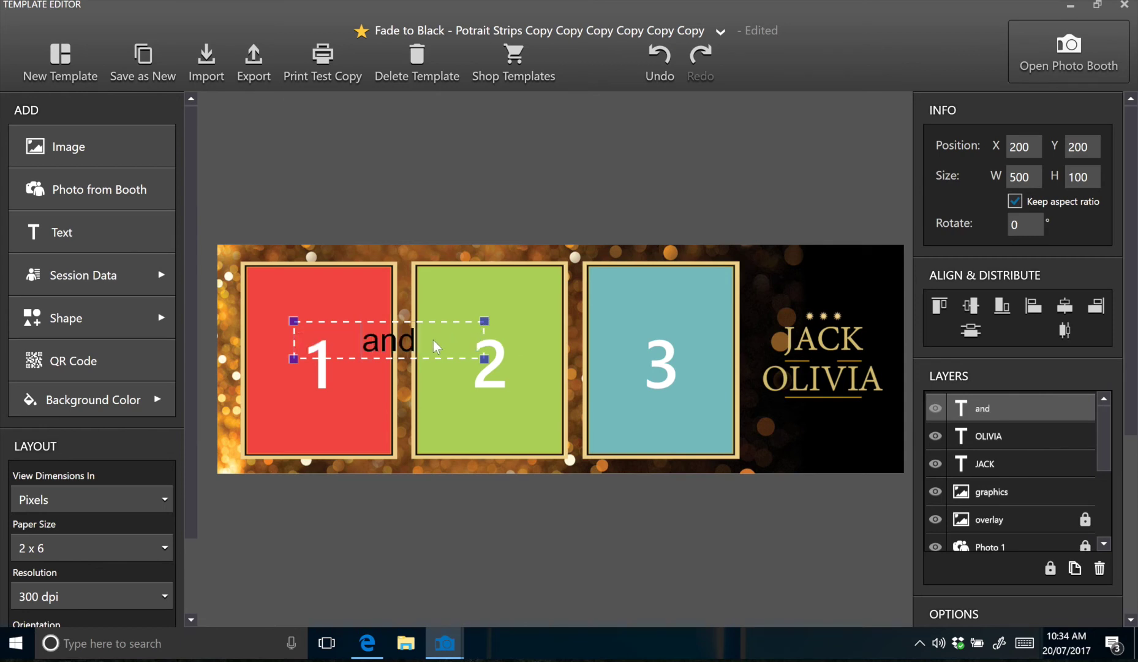
left_click_drag(1121, 422, 1116, 555)
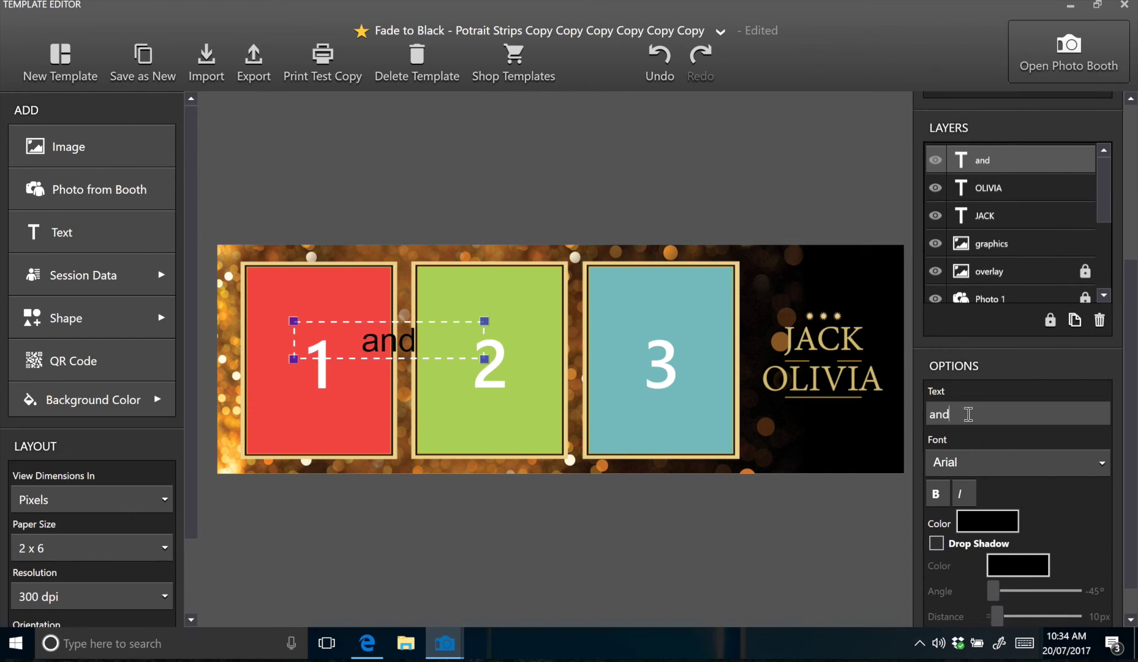
double_click(929, 414)
left_click(998, 465)
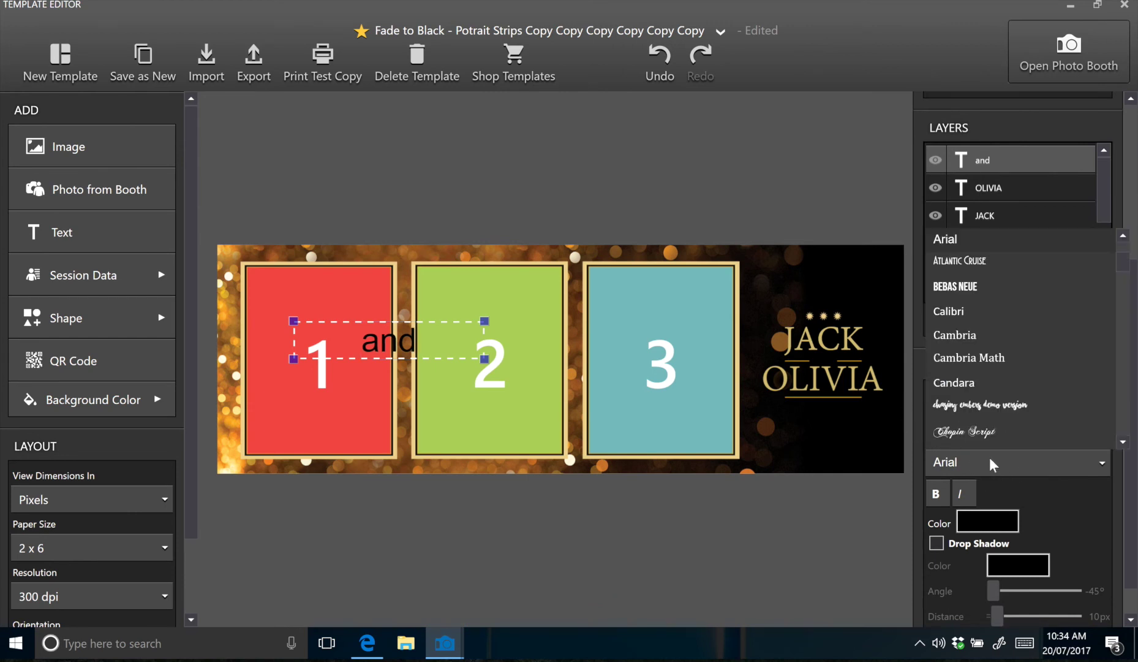
left_click_drag(1122, 261, 1126, 299)
left_click(972, 433)
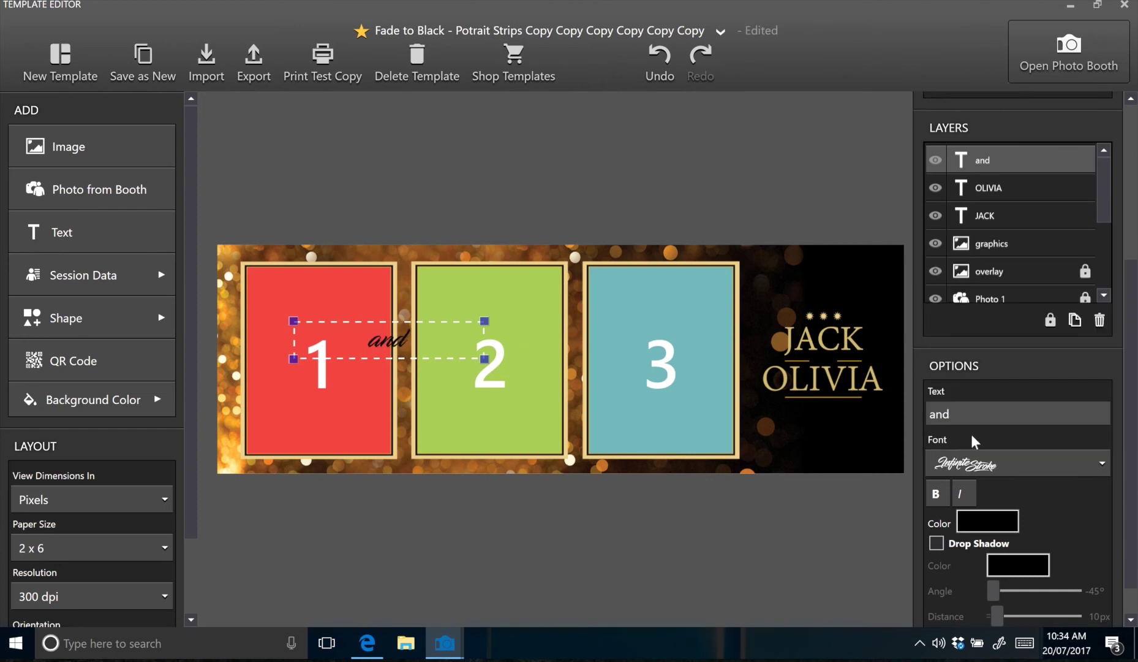
- Colour the 'and' text gold by pasting D0B86A into its Hex field
left_click(987, 522)
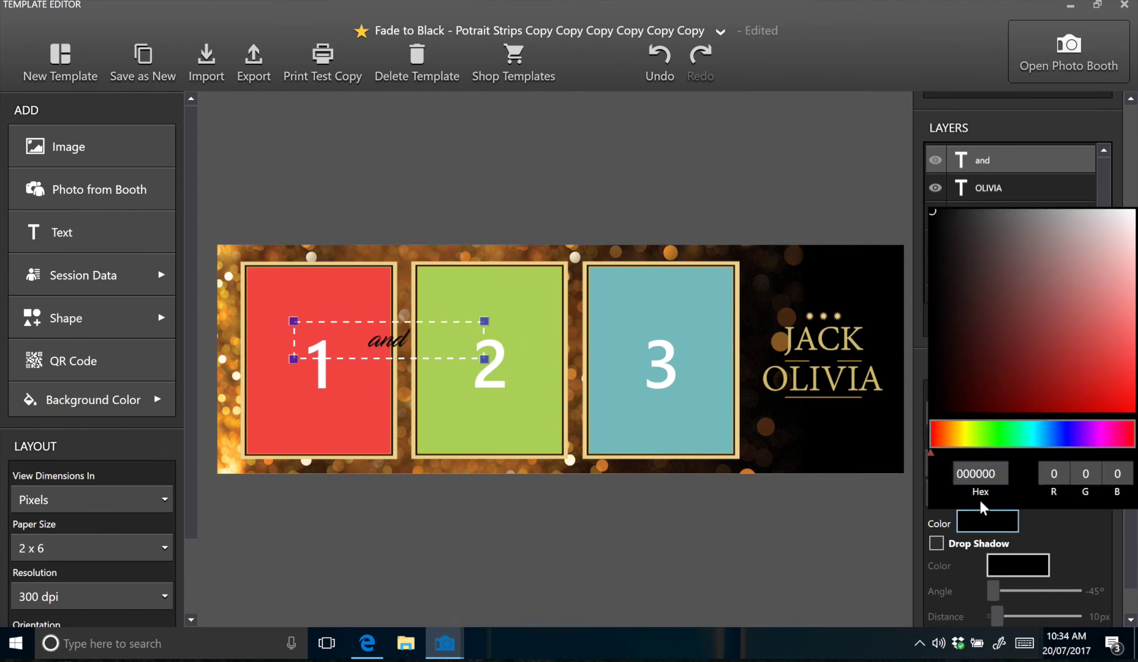
right_click(967, 474)
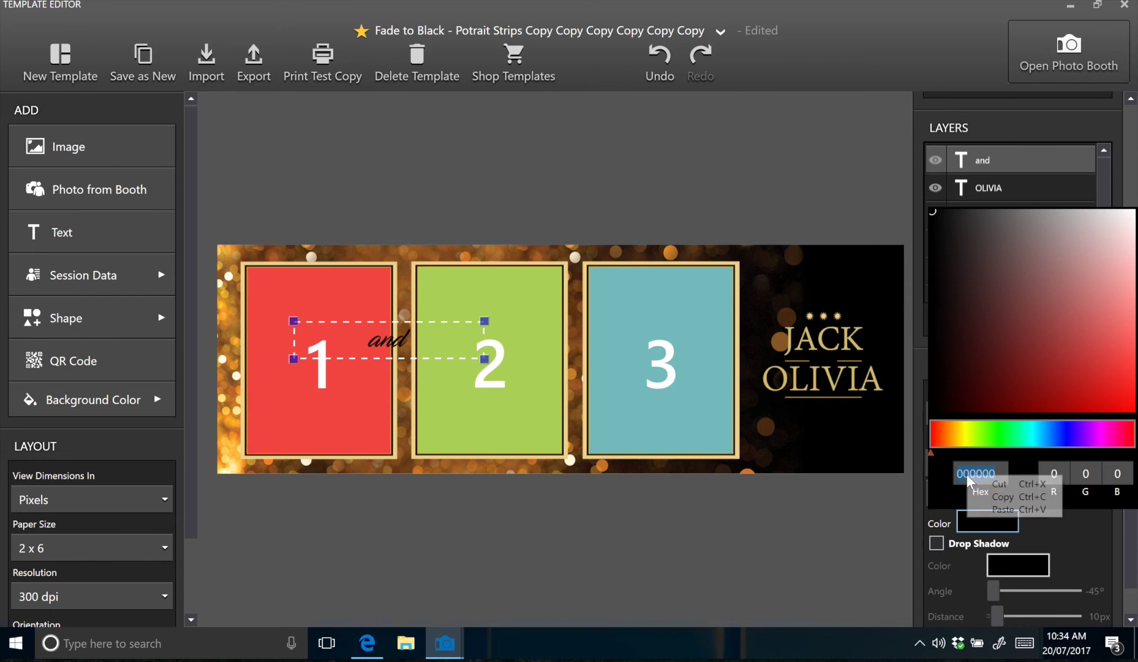
left_click(1008, 511)
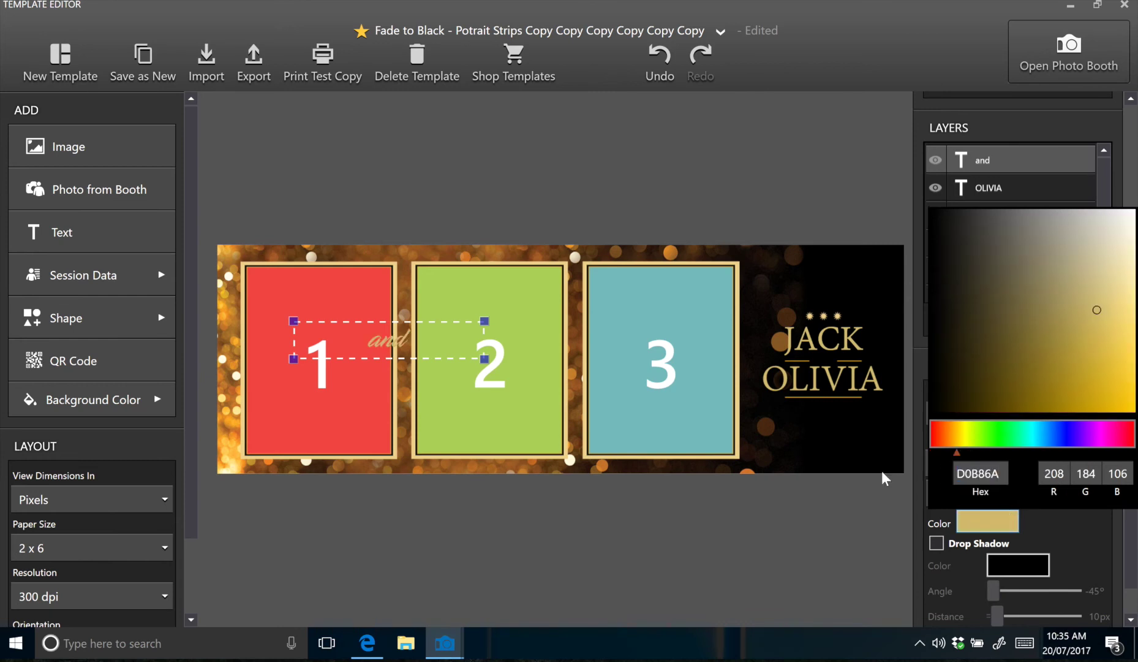
left_click(402, 337)
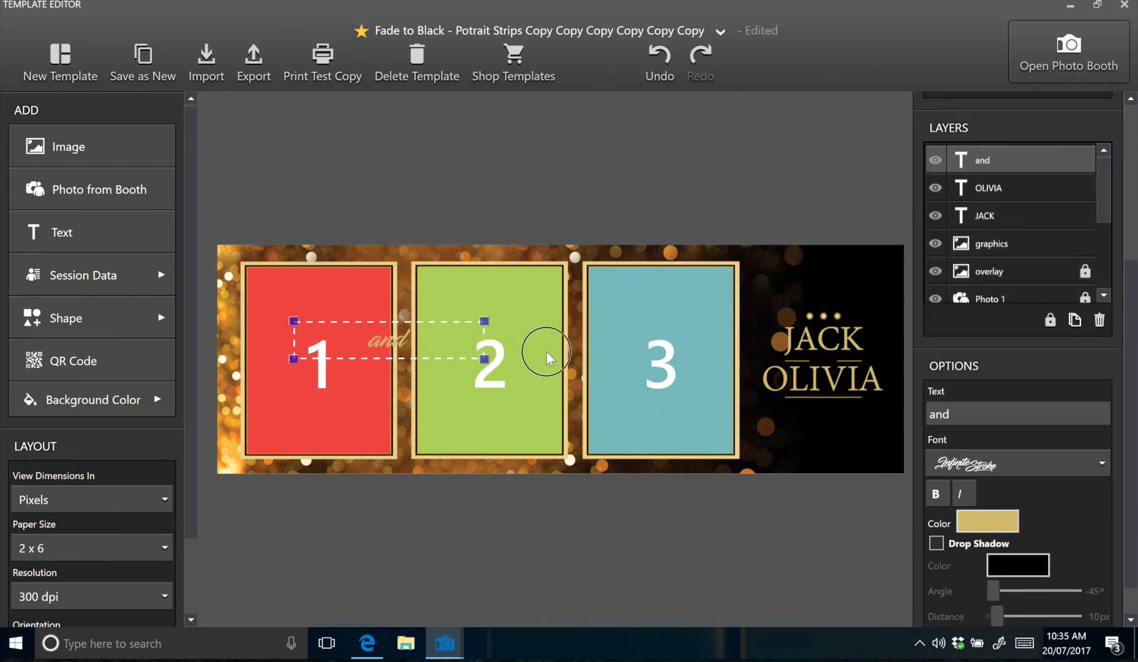
- Place the 'and' between JACK and OLIVIA and shrink its box
left_click_drag(404, 346, 838, 355)
left_click_drag(921, 340, 834, 363)
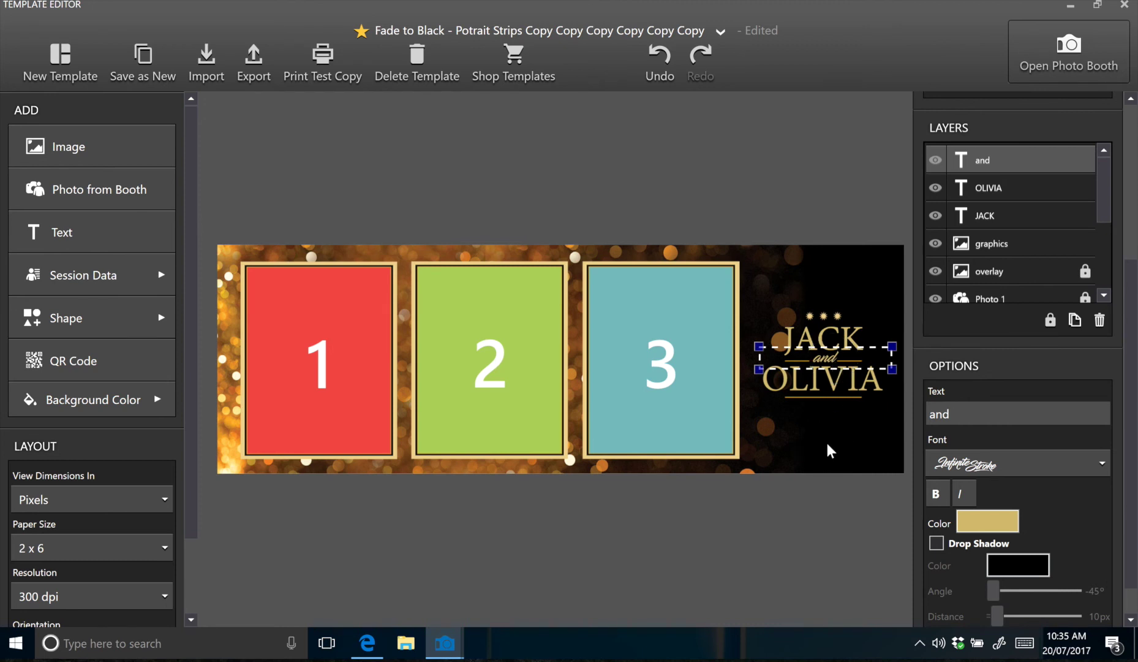
- Add a new text layer reading ENGAGEMENT PARTY and set its font to Bebas Neue
left_click(140, 233)
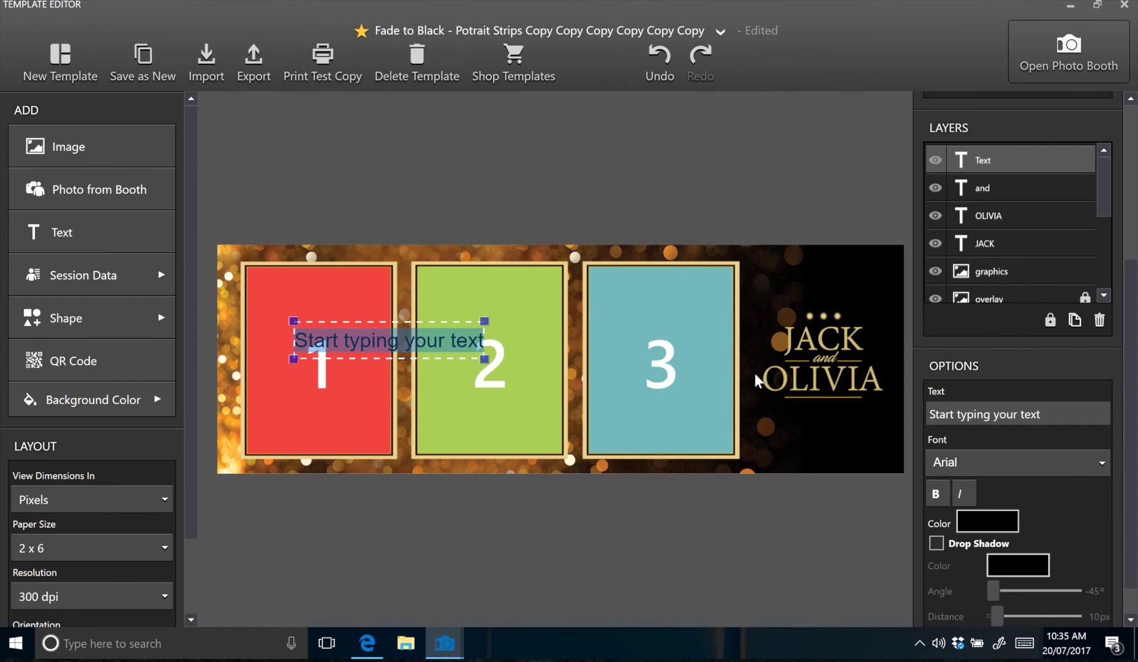
type("EN")
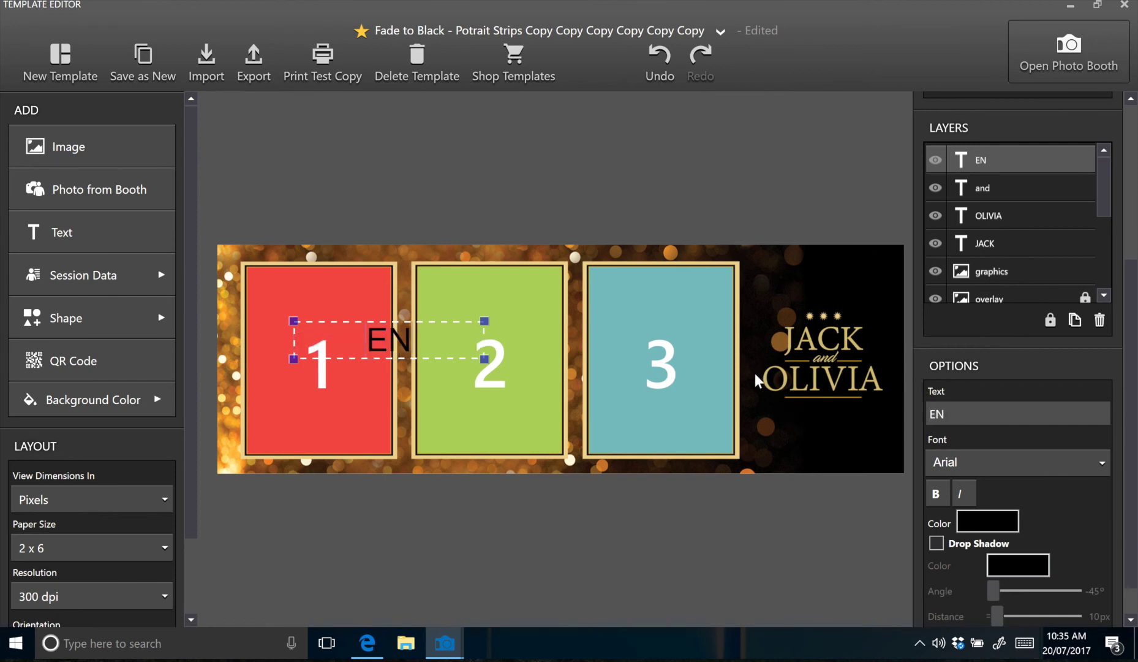
type("GAGE")
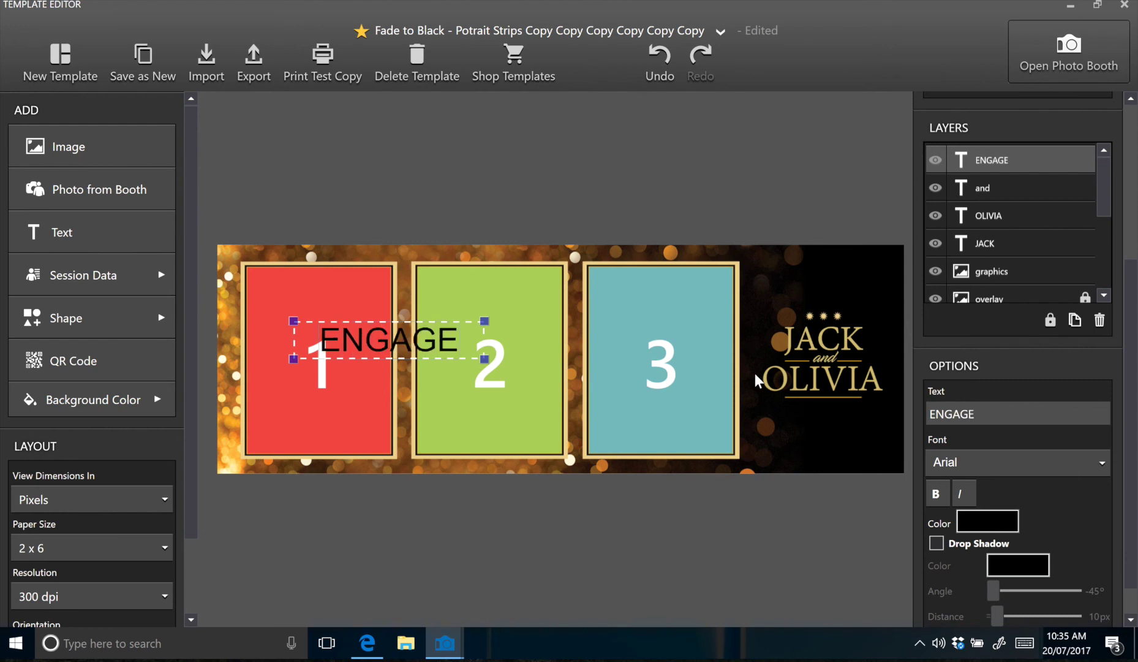
type("MENT PARTY")
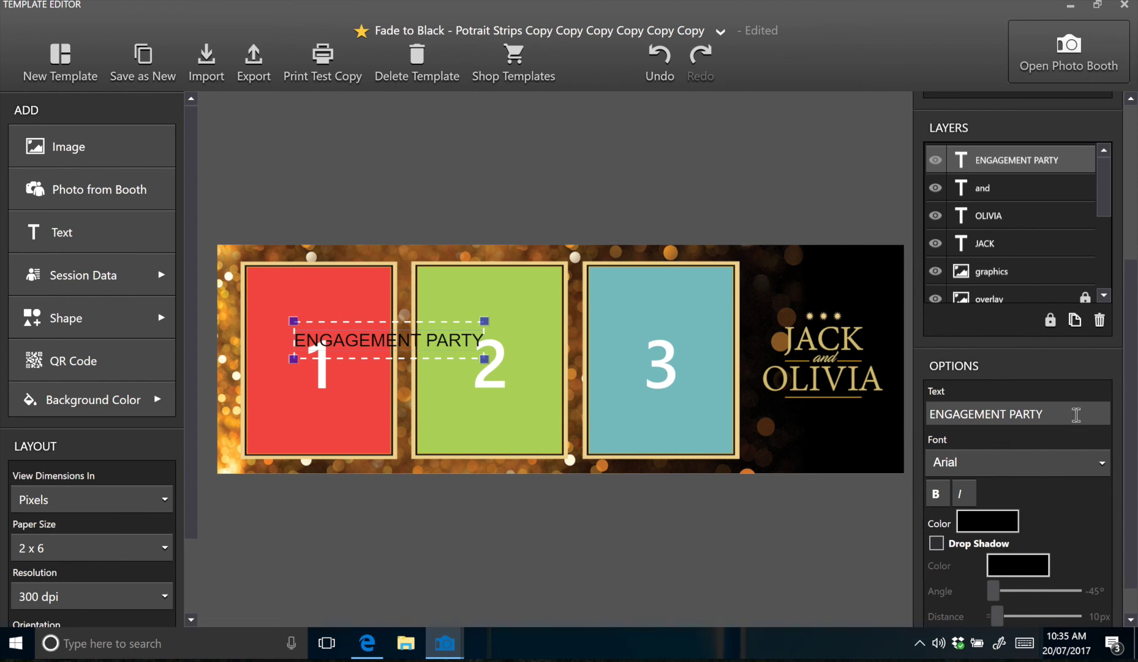
left_click(1061, 466)
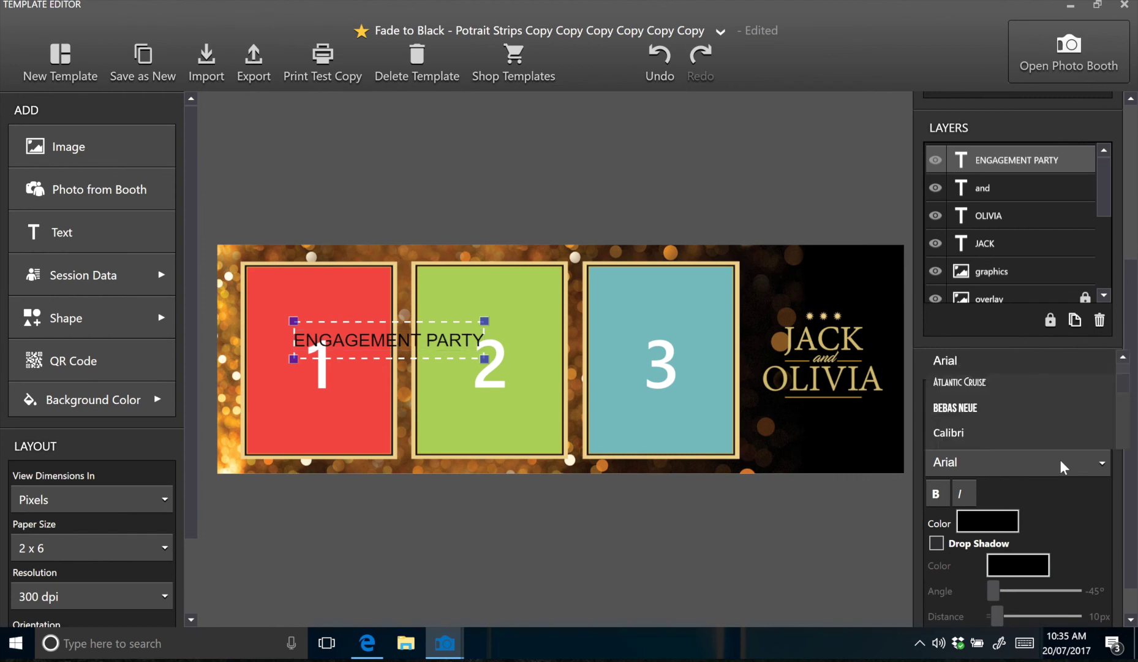
left_click(1060, 499)
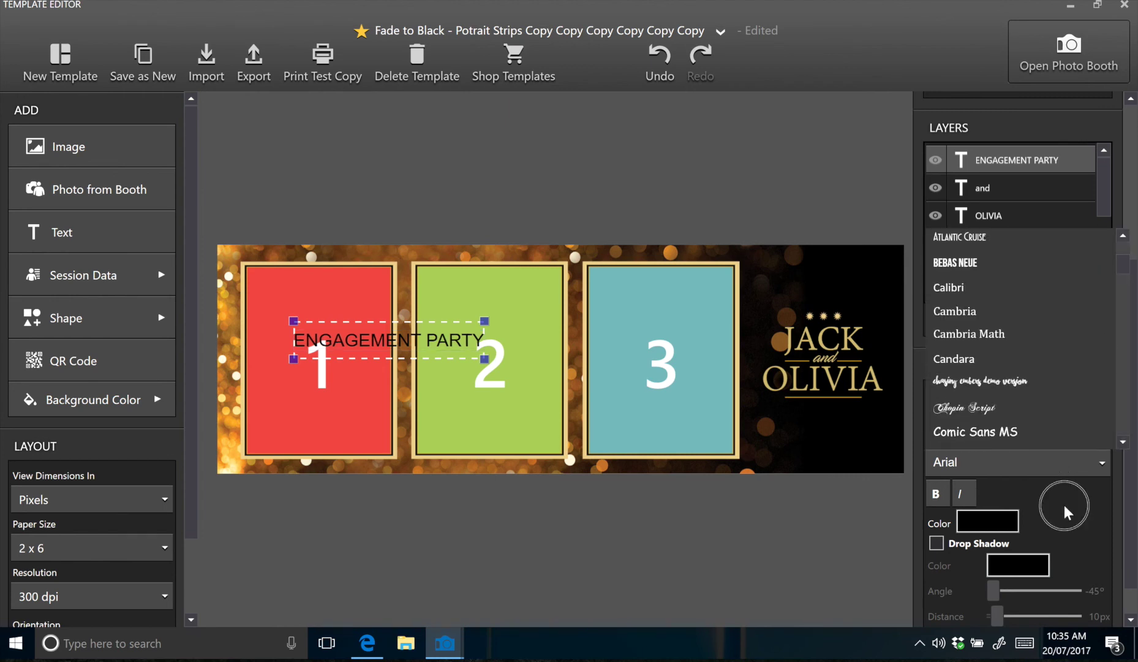
left_click(959, 412)
left_click(978, 458)
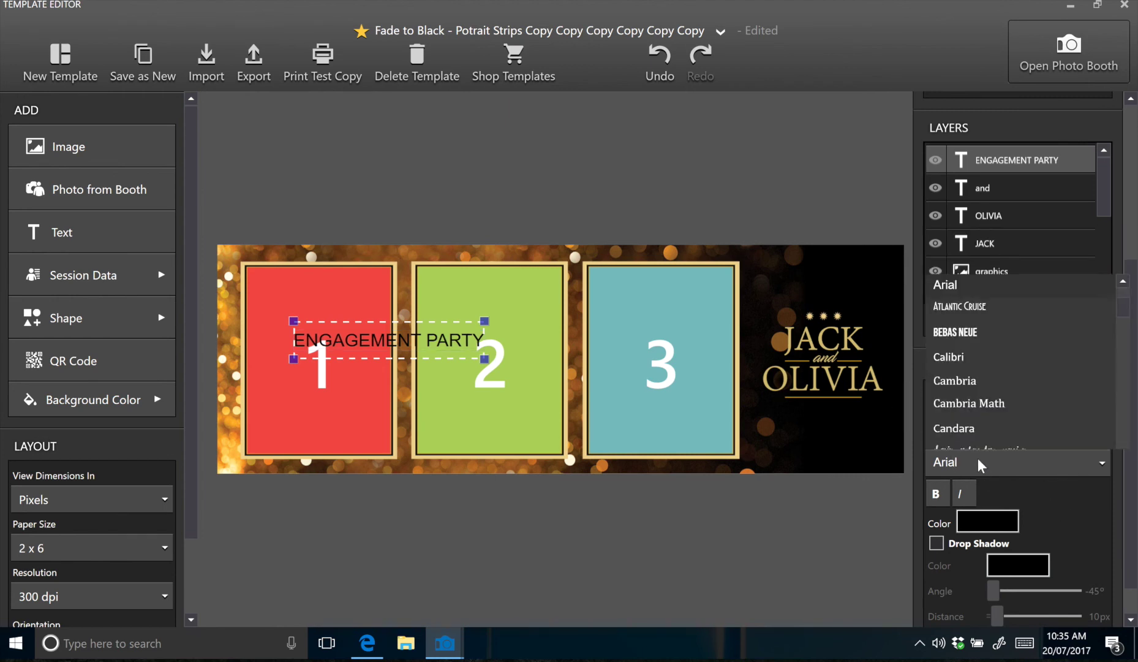
left_click(1016, 260)
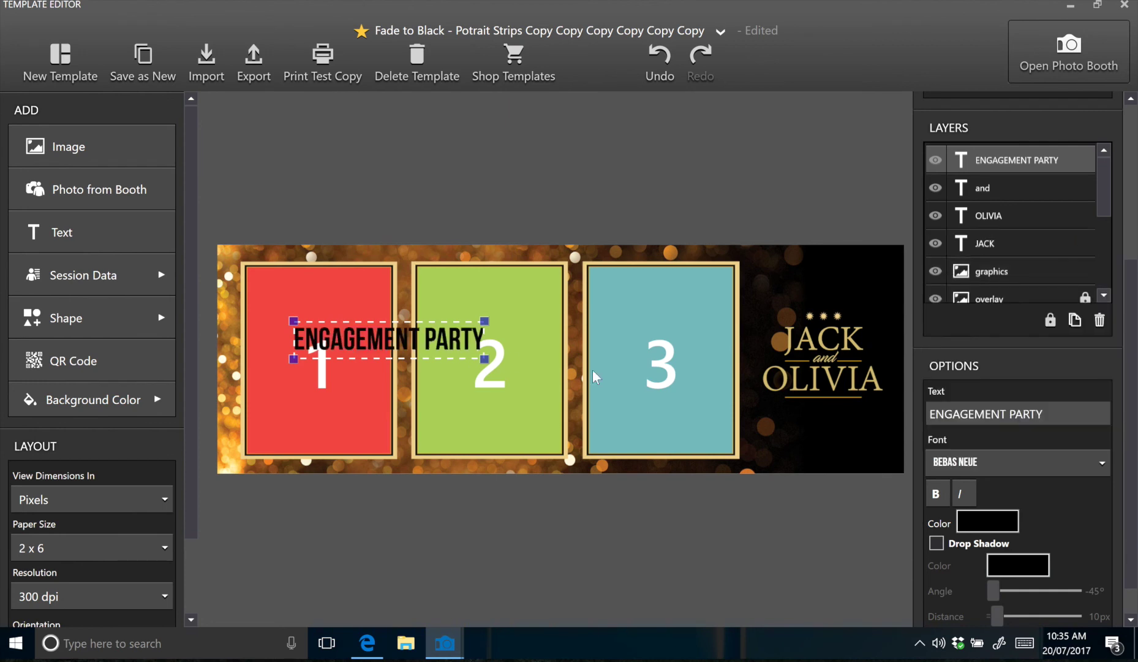
- Colour the ENGAGEMENT PARTY text gold by pasting hex D0B86A
left_click(983, 523)
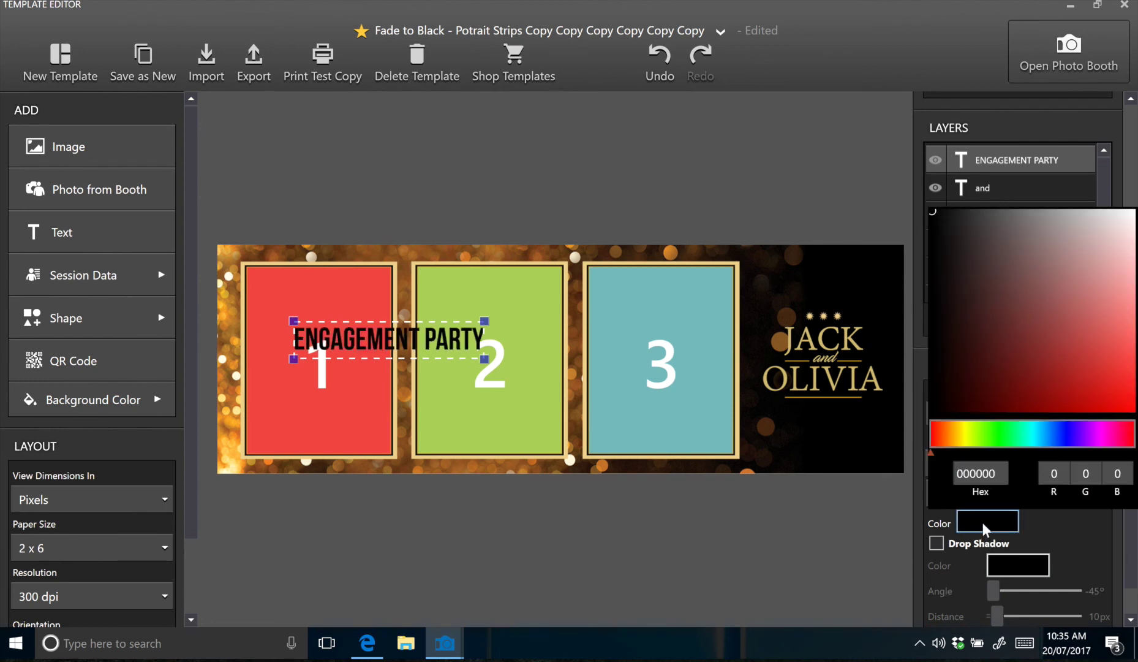
right_click(976, 474)
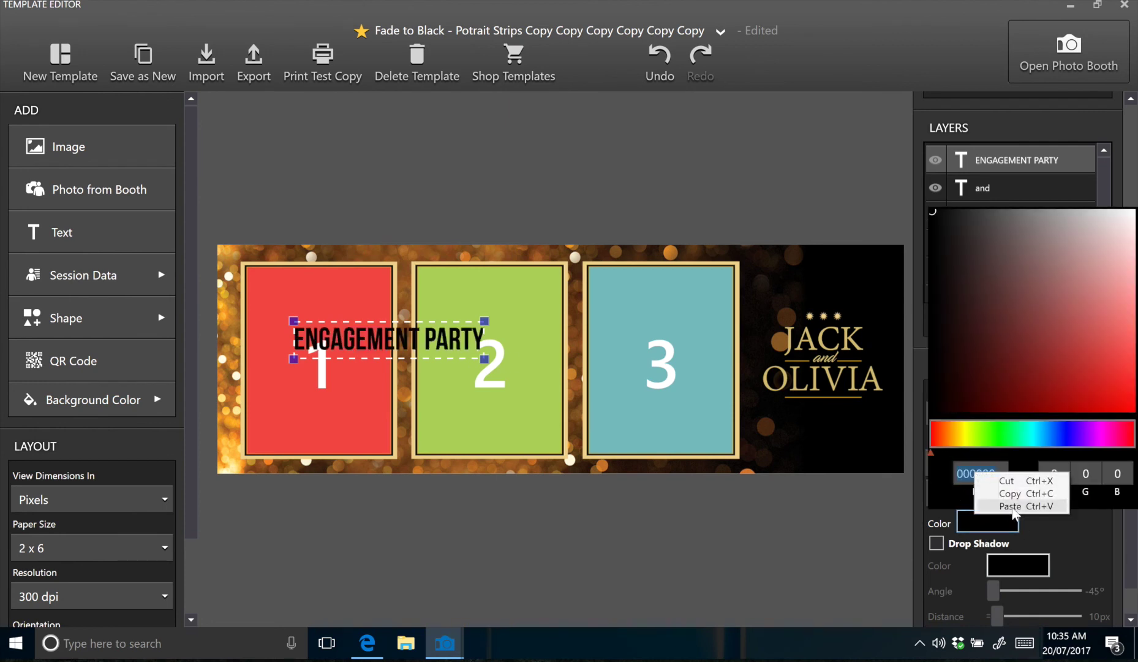
left_click(980, 505)
left_click(454, 350)
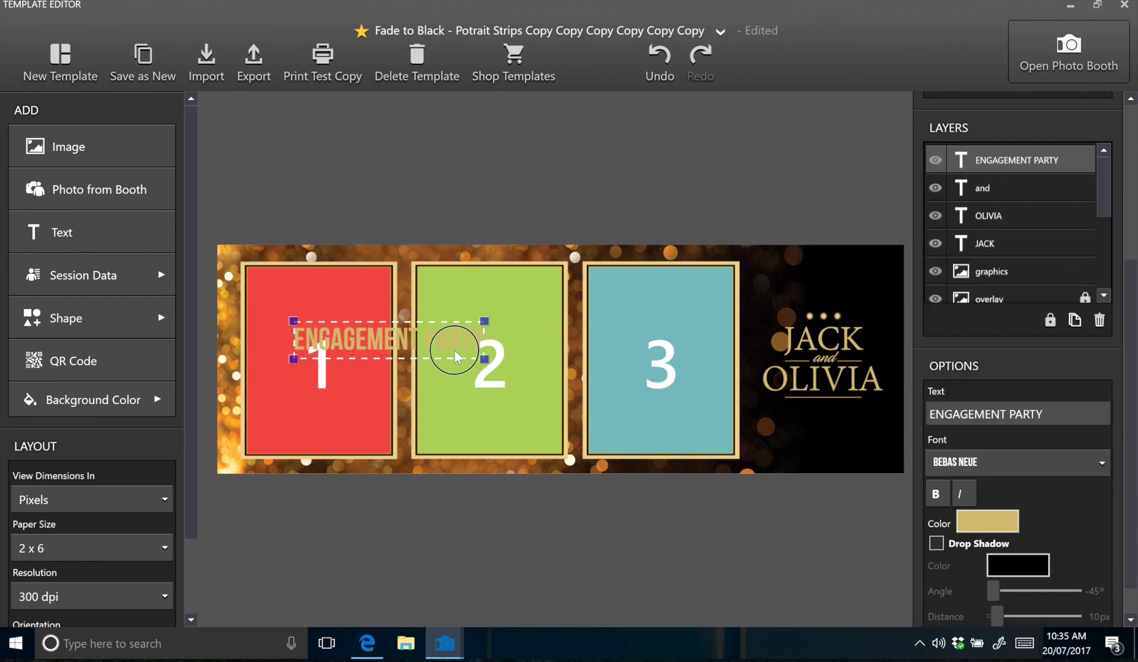
- Move the gold ENGAGEMENT PARTY text onto the black panel, just below OLIVIA
left_click_drag(453, 338, 853, 411)
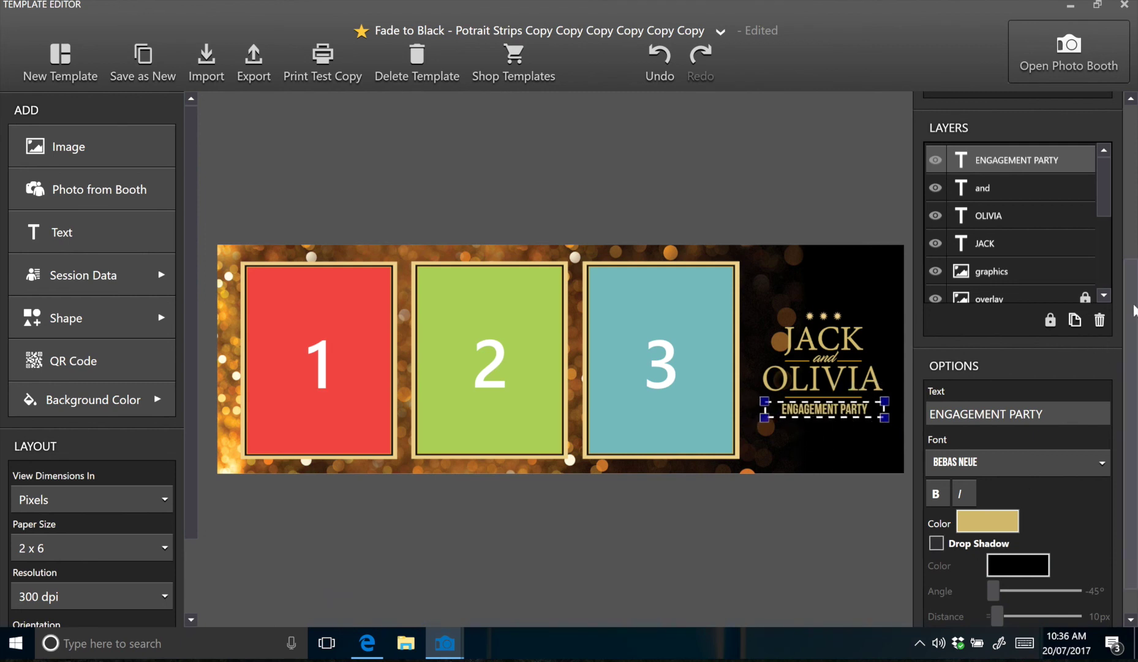
- Lock the ENGAGEMENT PARTY, and, JACK and OLIVIA text layers in the Layers panel
scroll(1078, 330, "up", 3)
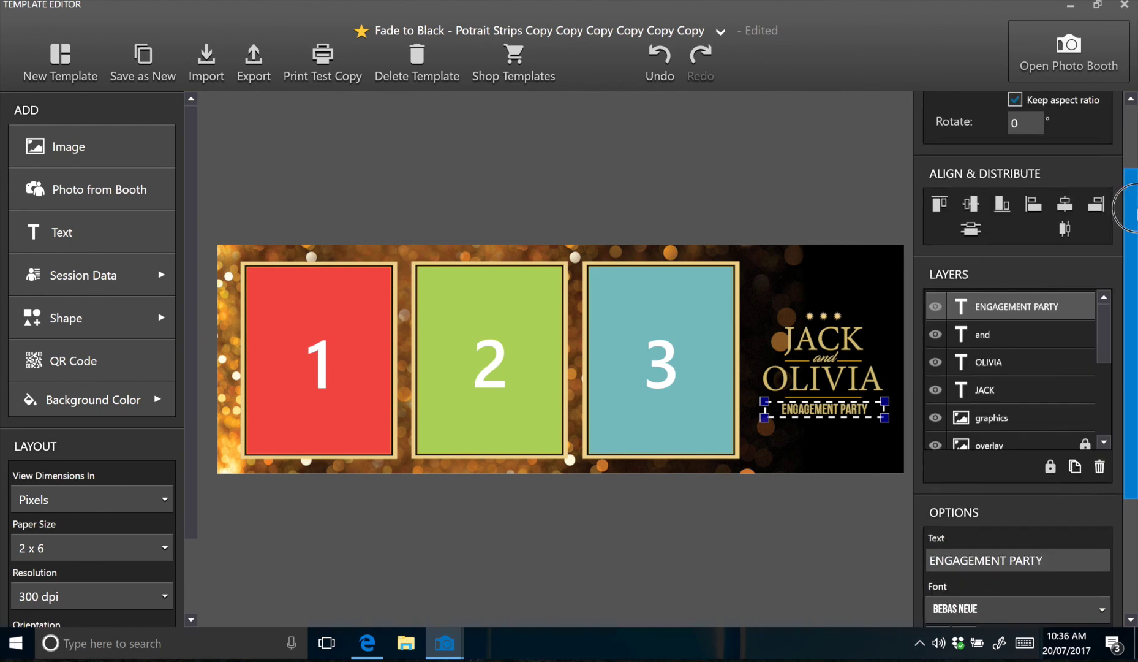
left_click(1050, 478)
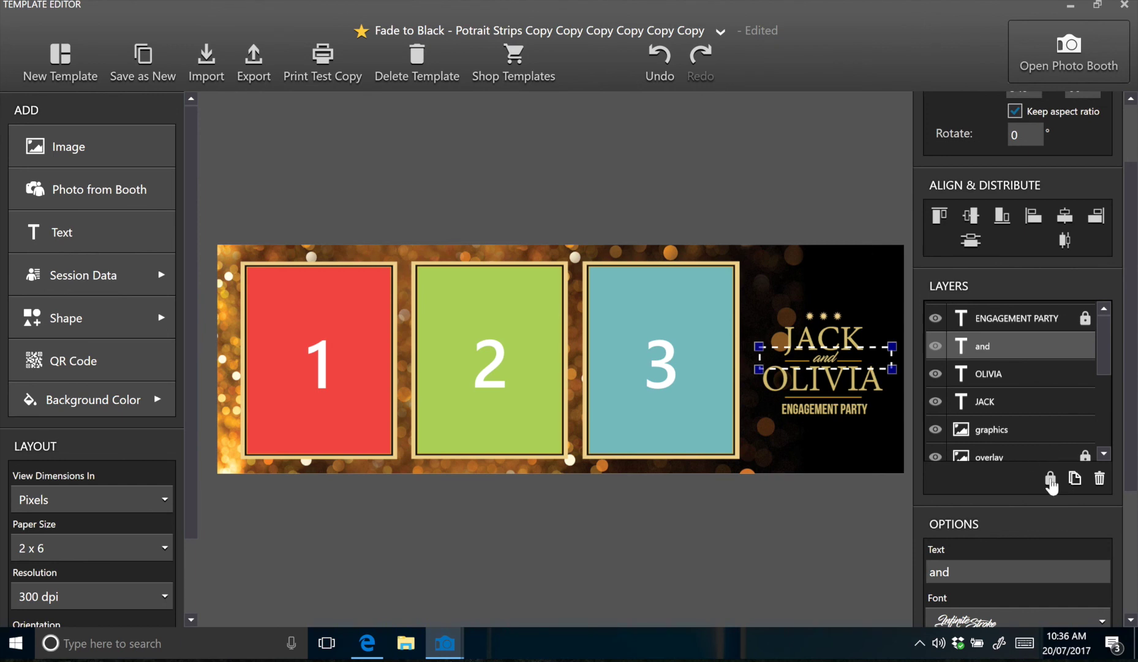
left_click(1050, 478)
left_click(1037, 373)
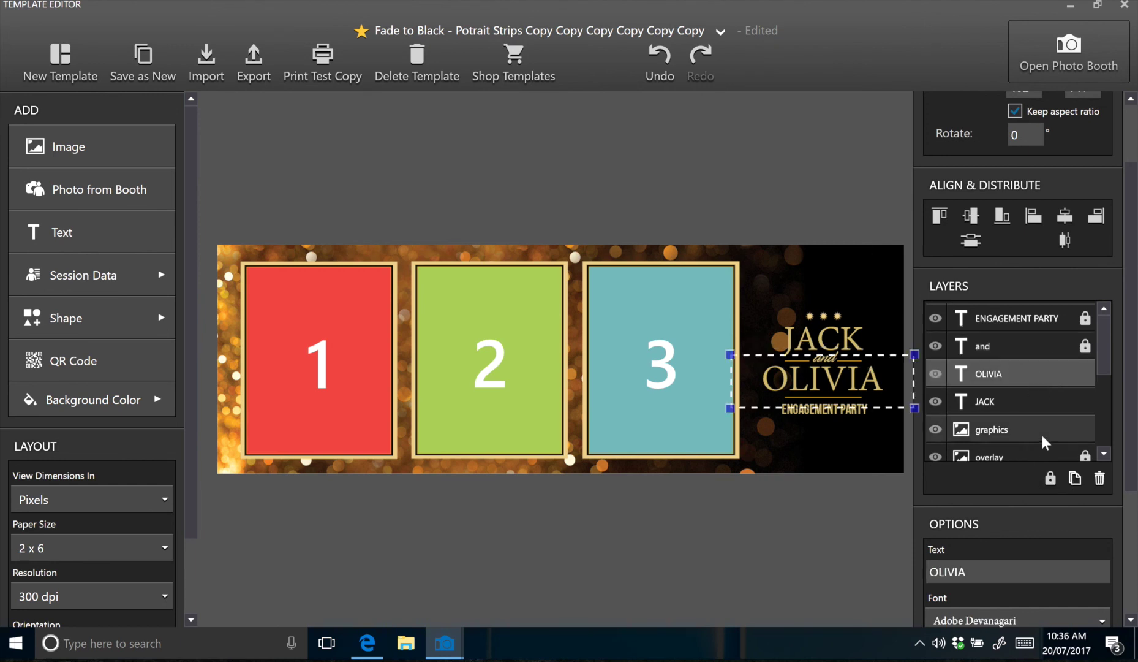
left_click(1047, 403)
left_click(1050, 479)
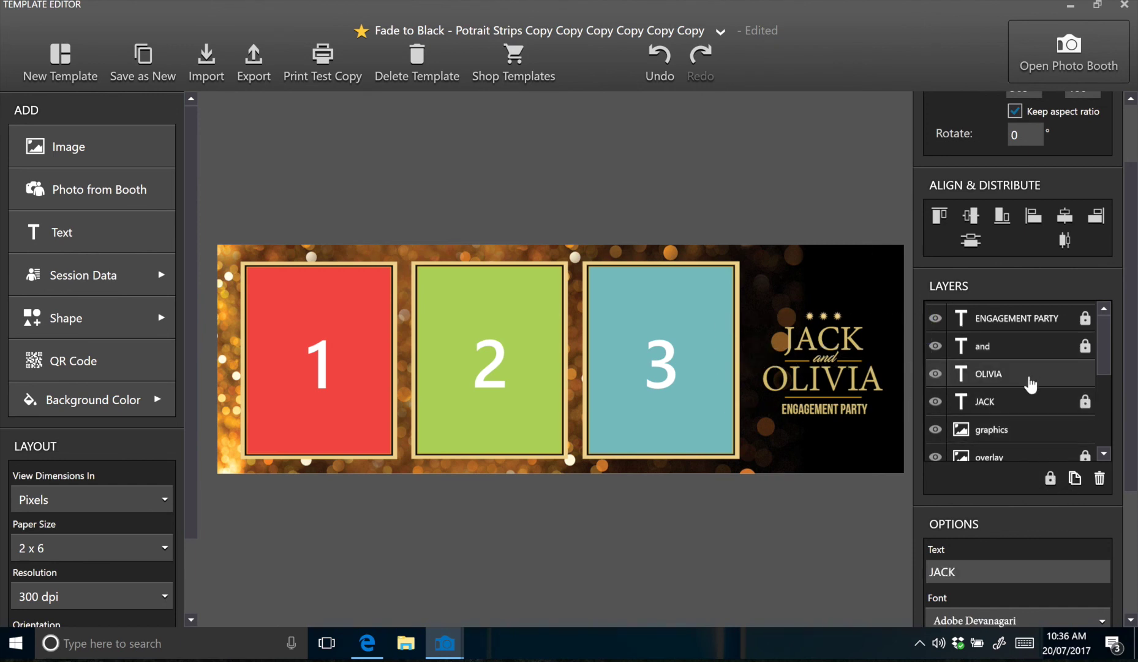
left_click(1050, 480)
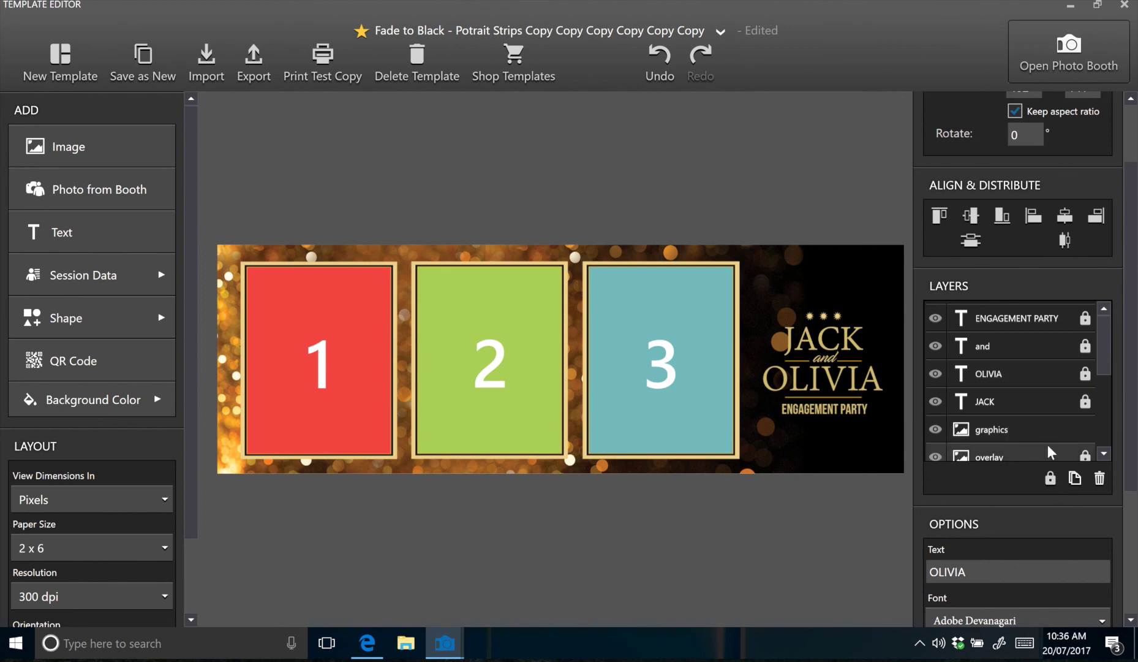
left_click_drag(1102, 349, 1102, 406)
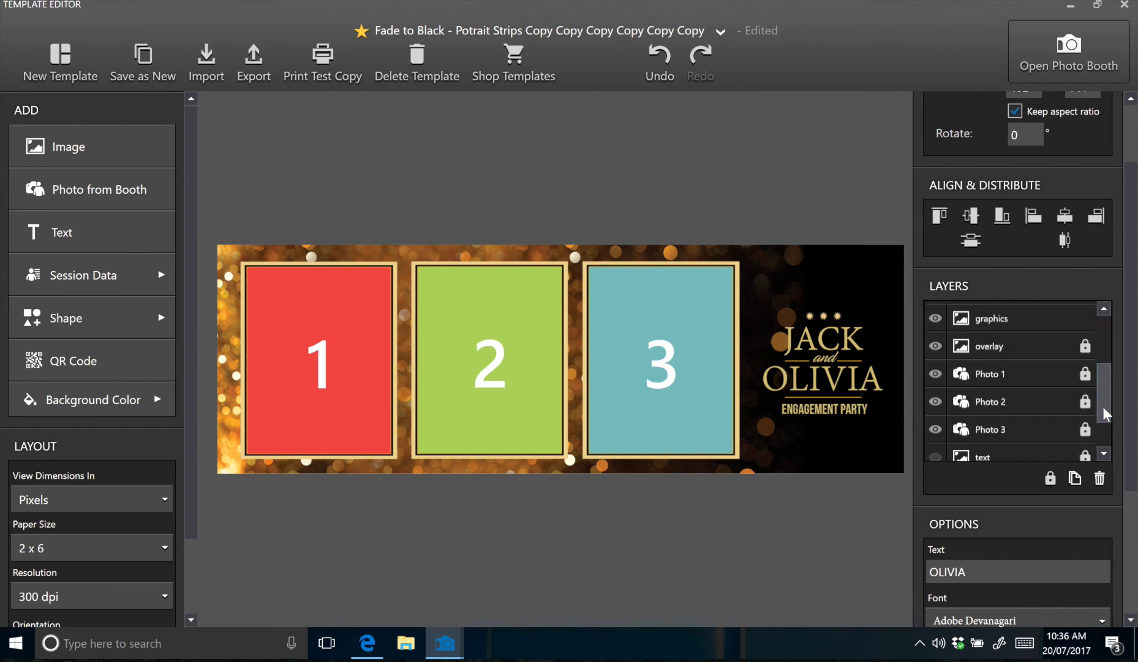